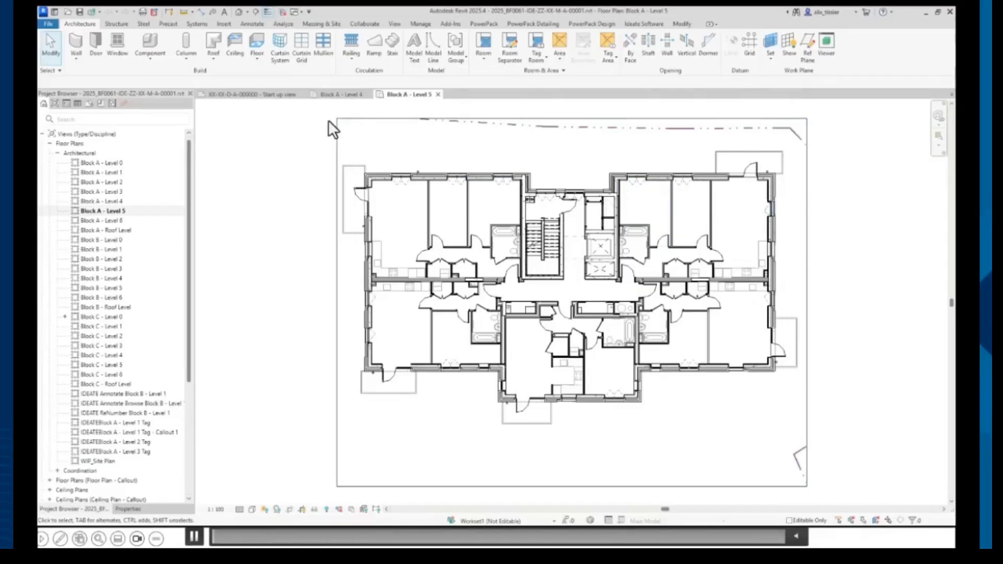
- Start a new schedule for the Rooms category and set it to schedule keys
{"action": "left_click", "coordinate": [395, 24]}
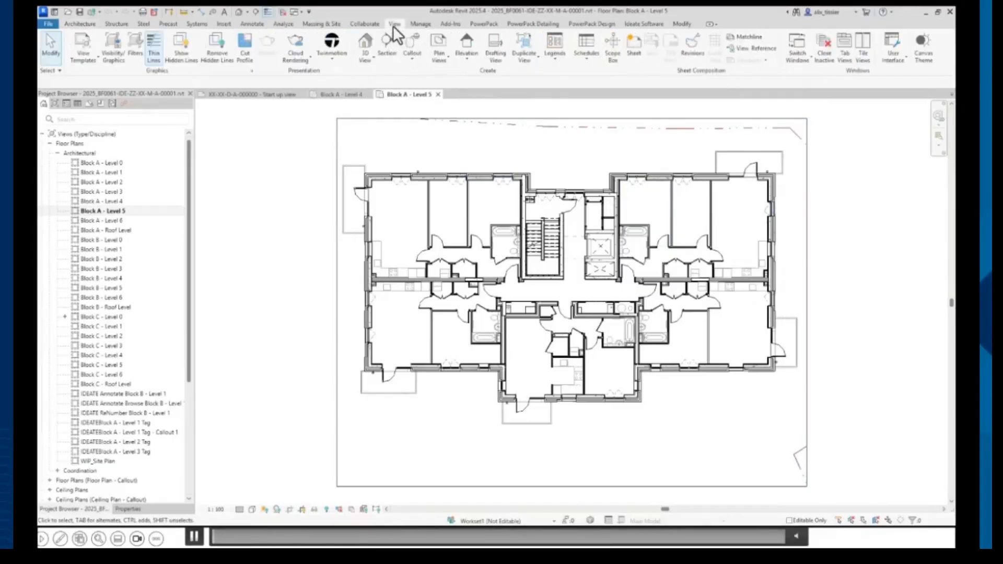
{"action": "left_click", "coordinate": [587, 60]}
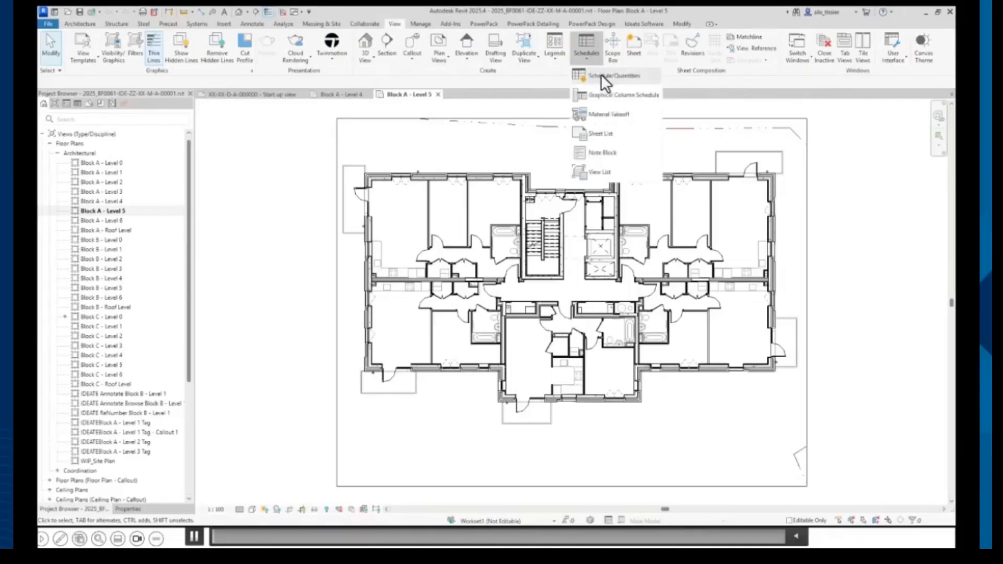
{"action": "left_click", "coordinate": [601, 74]}
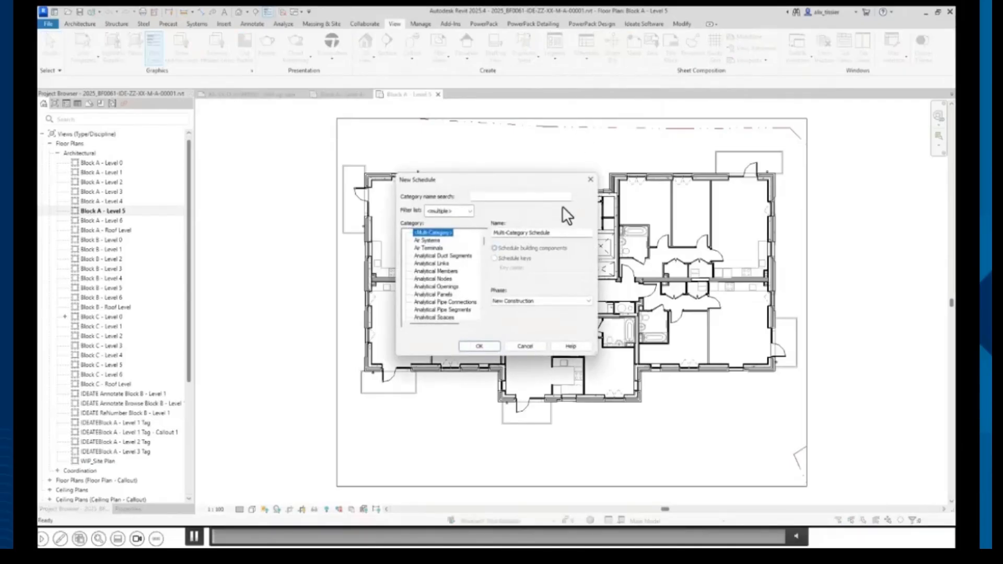
{"action": "left_click_drag", "start_coordinate": [484, 243], "coordinate": [480, 291]}
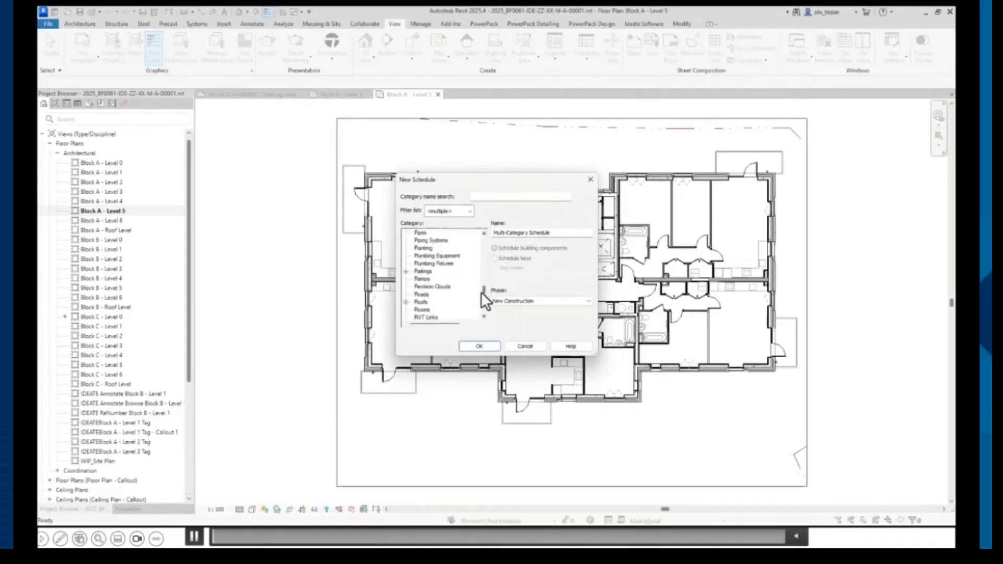
{"action": "left_click", "coordinate": [425, 310]}
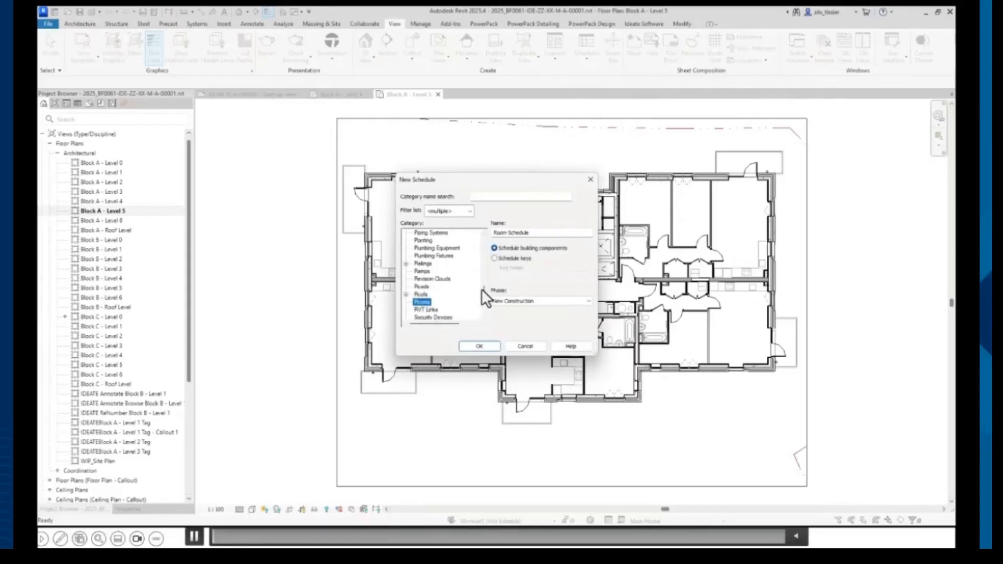
{"action": "left_click", "coordinate": [513, 260]}
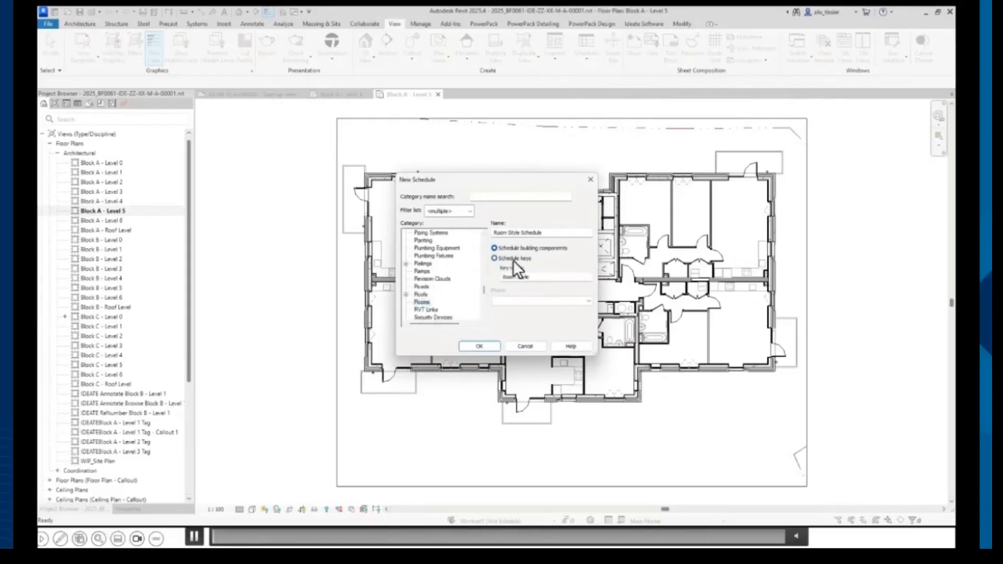
- Name the key schedule Room Finishes Schedule, set its key name to Type Finishes, and create it
{"action": "double_click", "coordinate": [515, 233]}
{"action": "type", "text": "Finishes"}
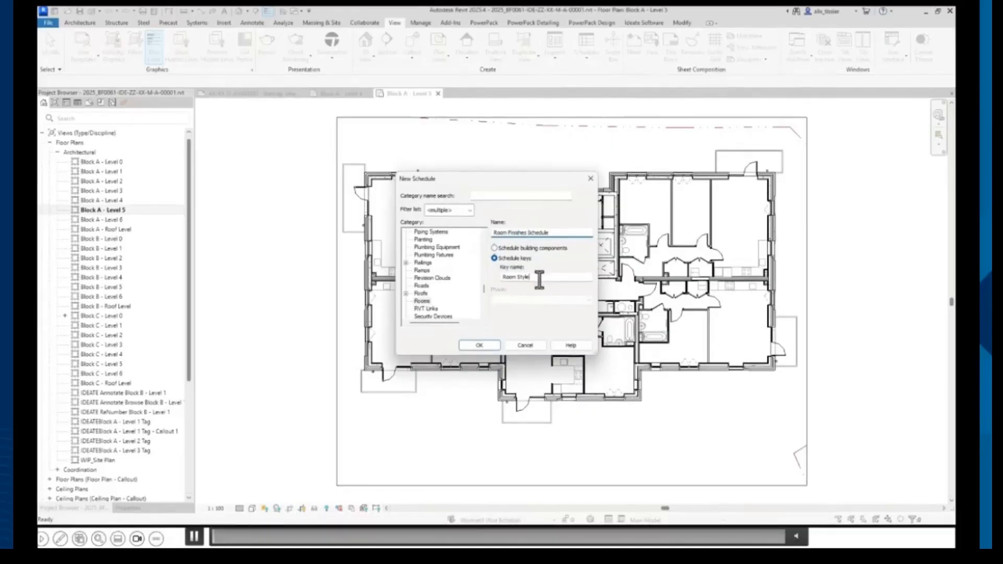
{"action": "double_click", "coordinate": [520, 278]}
{"action": "left_click_drag", "start_coordinate": [511, 280], "coordinate": [502, 280]}
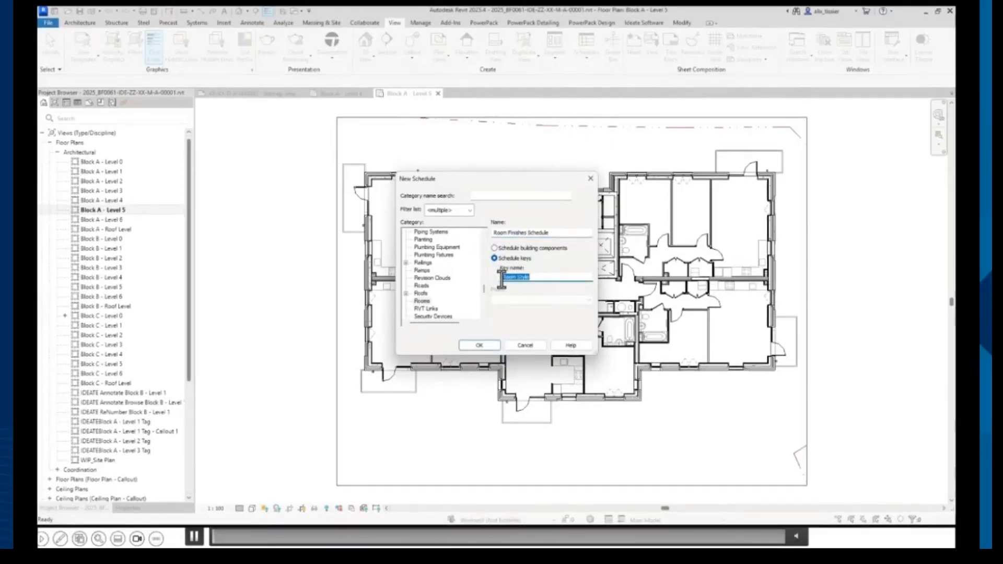
{"action": "type", "text": "Type"}
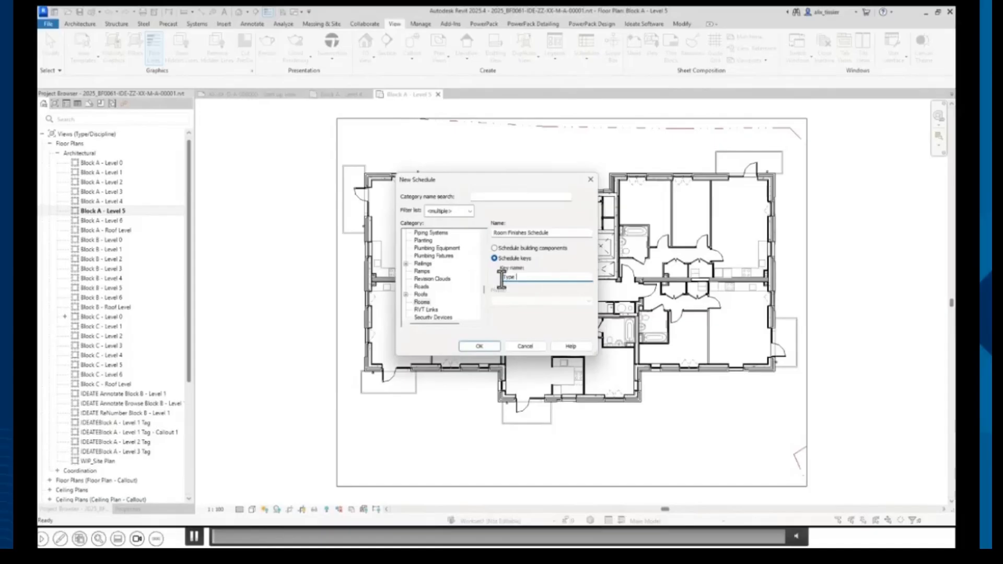
{"action": "type", "text": " H"}
{"action": "type", "text": "inishes"}
{"action": "left_click", "coordinate": [481, 346]}
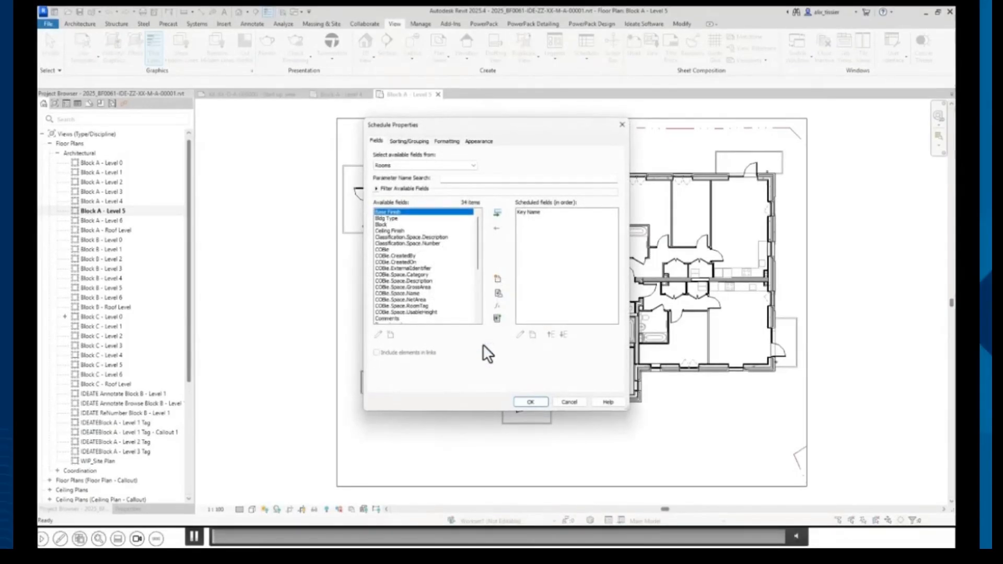
- Add the Ceiling Finish, Floor Finish and Wall Finish fields to the schedule after Key Name and accept the schedule properties
{"action": "left_click", "coordinate": [544, 213]}
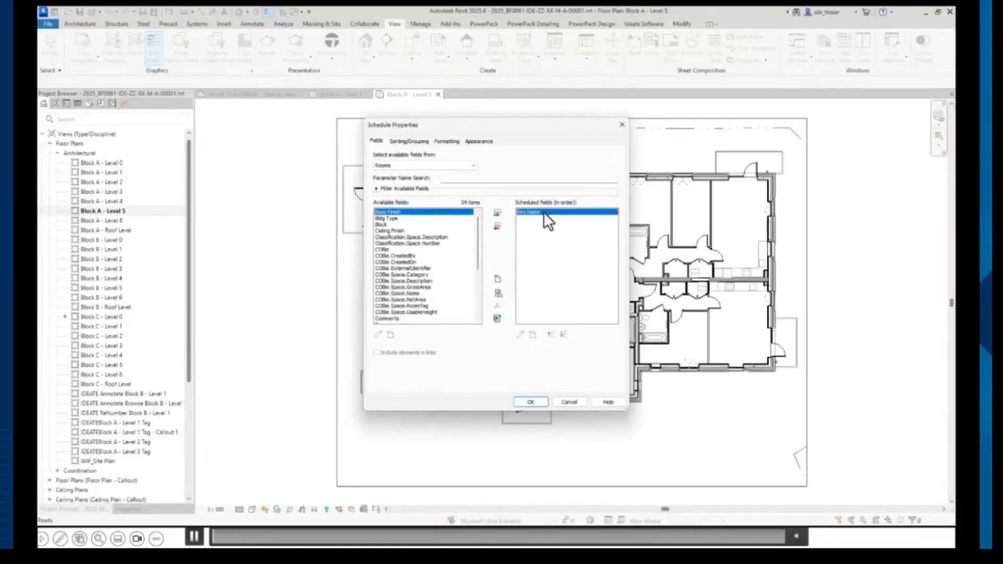
{"action": "left_click", "coordinate": [401, 231]}
{"action": "left_click", "coordinate": [499, 212]}
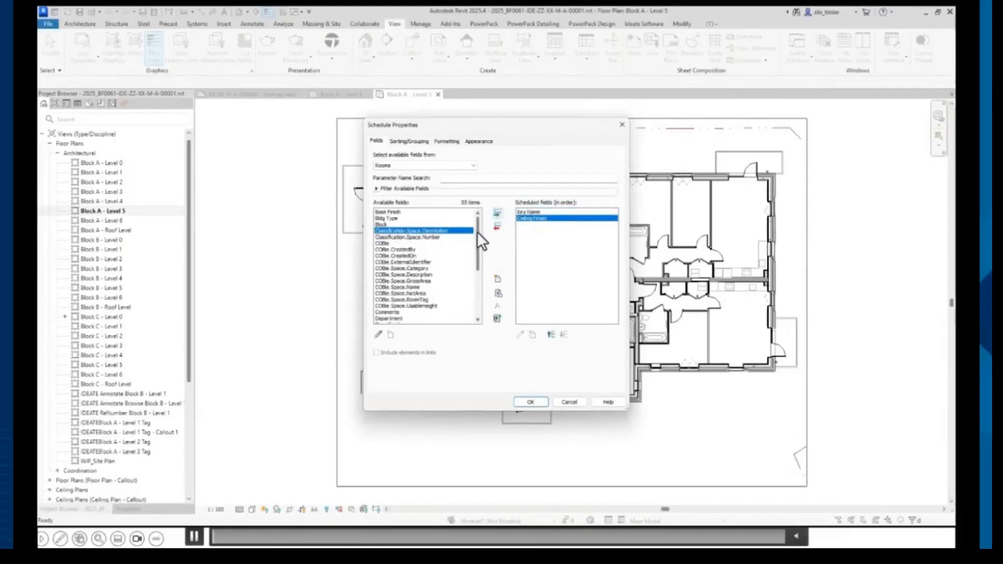
{"action": "left_click_drag", "start_coordinate": [478, 231], "coordinate": [478, 246]}
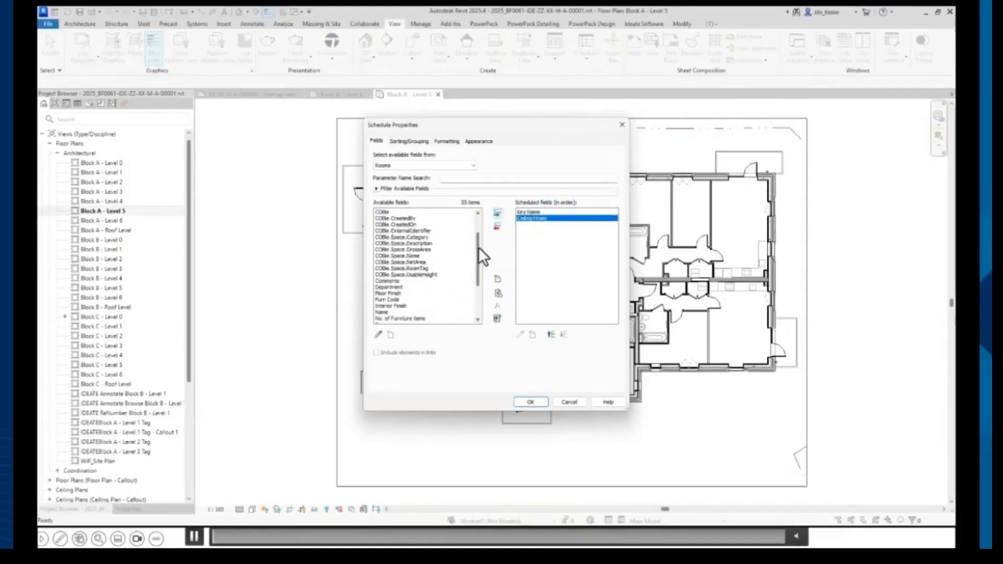
{"action": "left_click", "coordinate": [397, 293]}
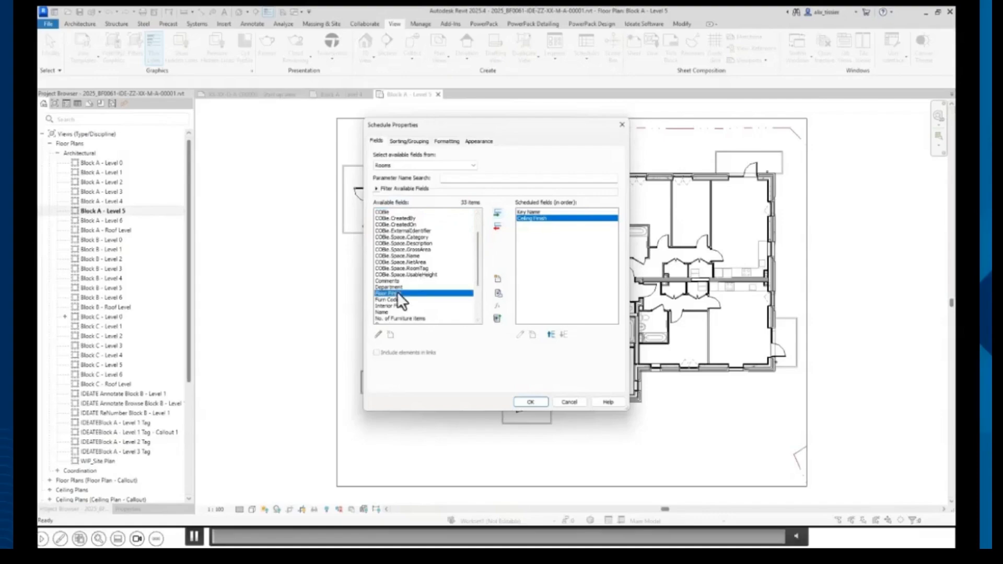
{"action": "left_click", "coordinate": [497, 214]}
{"action": "left_click_drag", "start_coordinate": [478, 243], "coordinate": [479, 278]}
{"action": "left_click", "coordinate": [401, 318]}
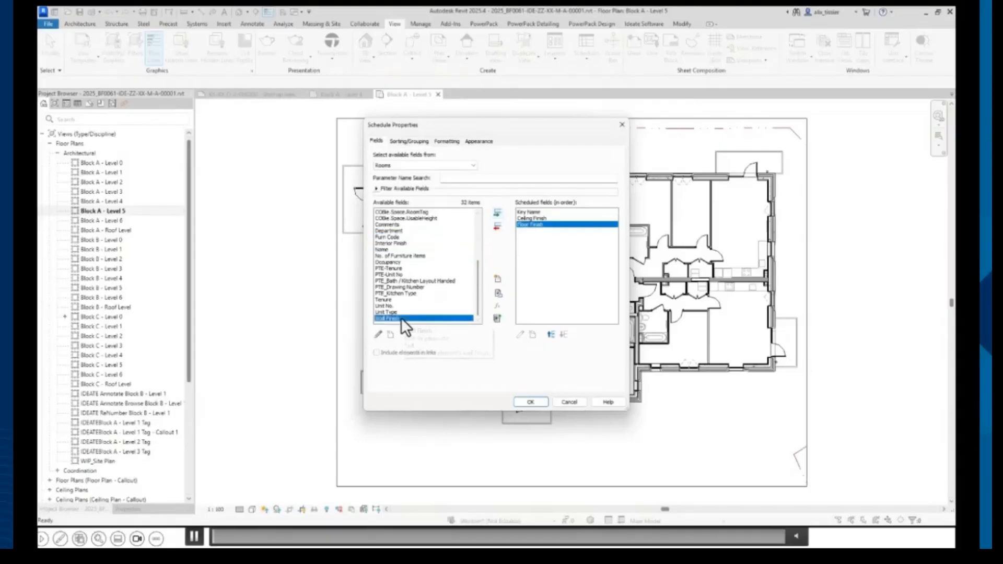
{"action": "left_click", "coordinate": [497, 214]}
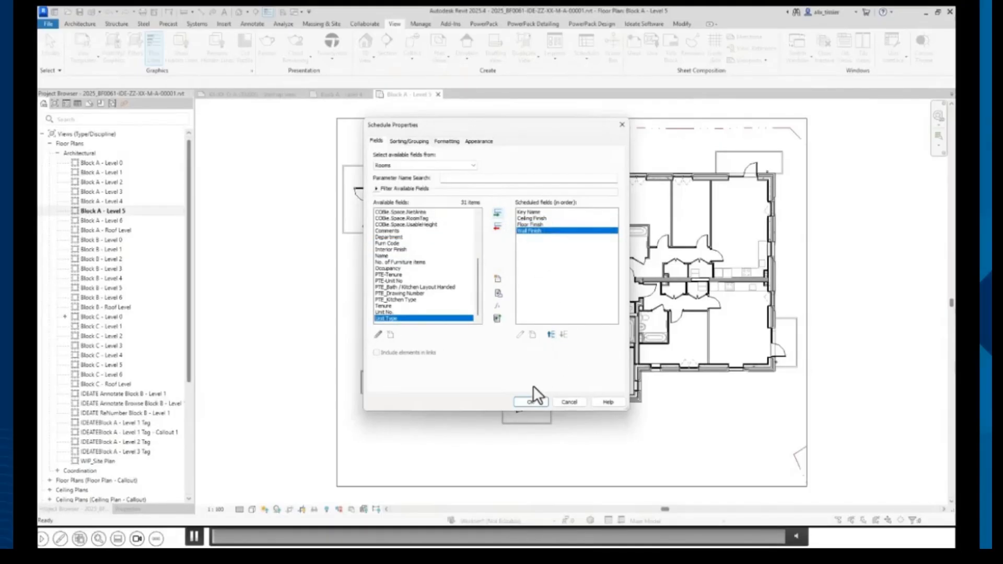
{"action": "left_click", "coordinate": [532, 402]}
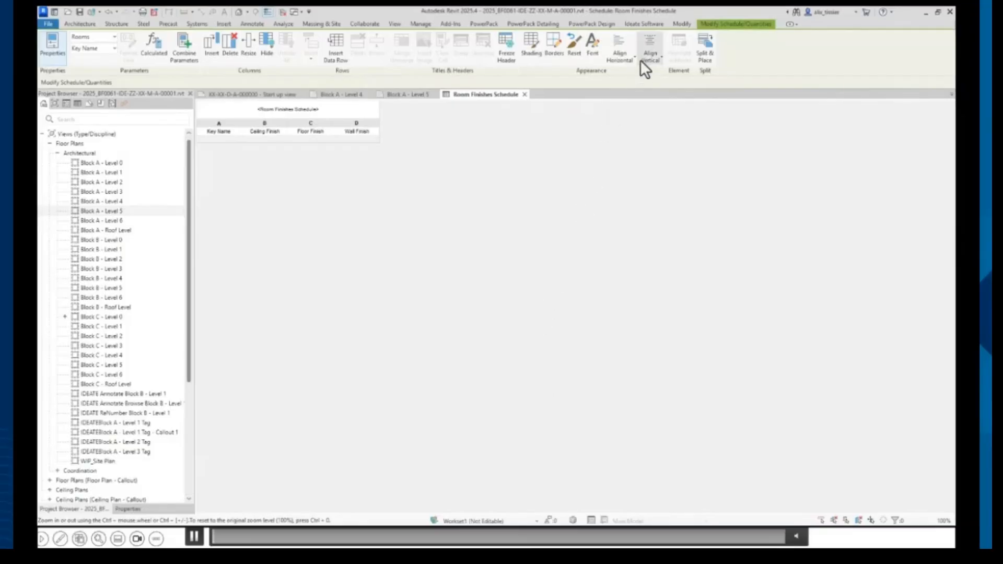
- Launch Ideate BIMLink and maximize its window
{"action": "left_click", "coordinate": [650, 27]}
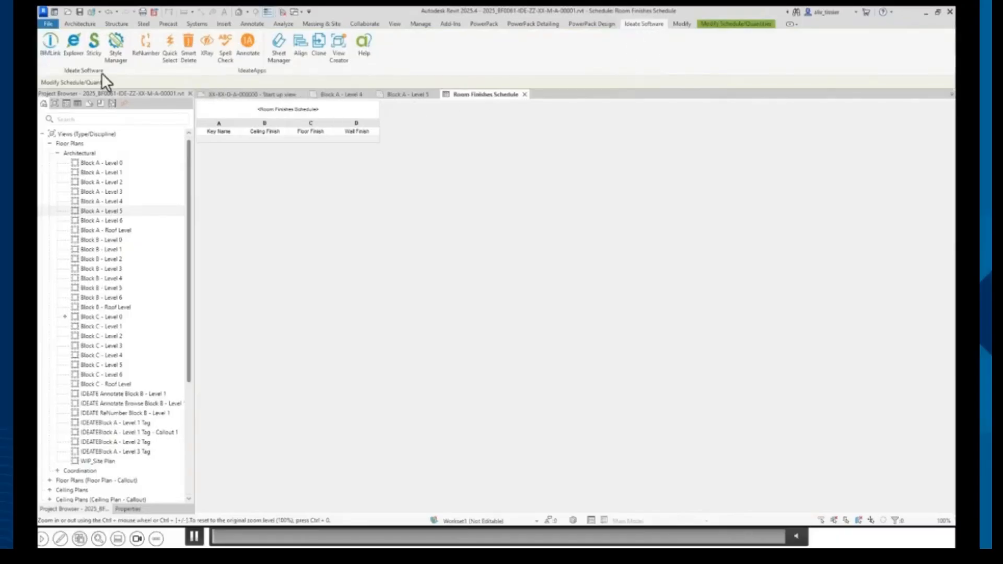
{"action": "left_click", "coordinate": [48, 49]}
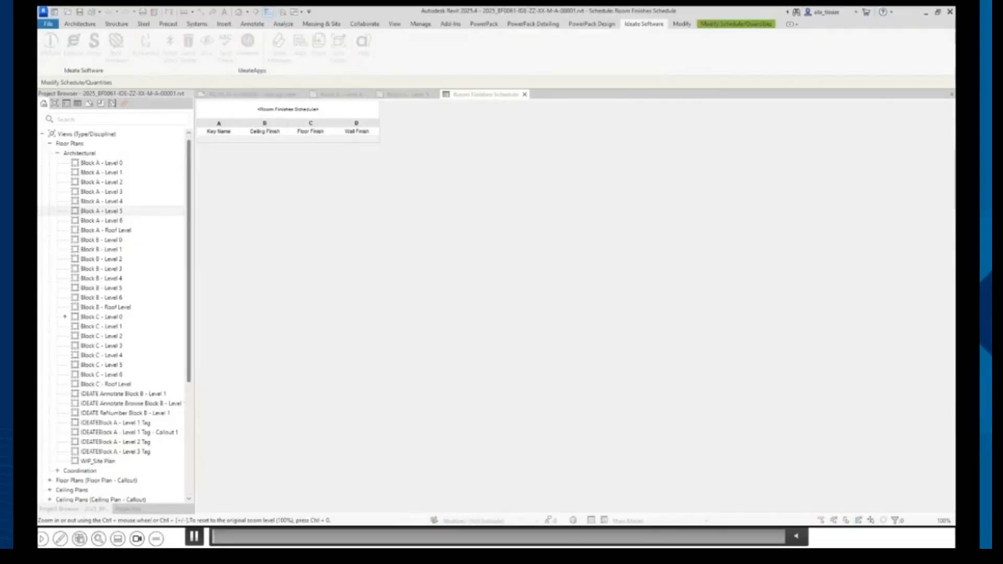
{"action": "left_click_drag", "start_coordinate": [810, 142], "coordinate": [375, 165]}
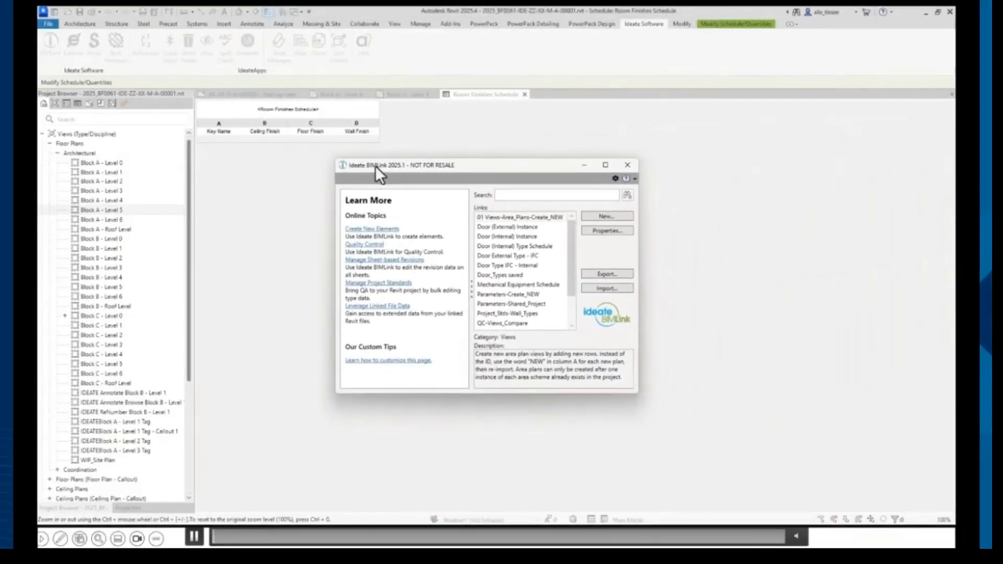
{"action": "left_click", "coordinate": [606, 165]}
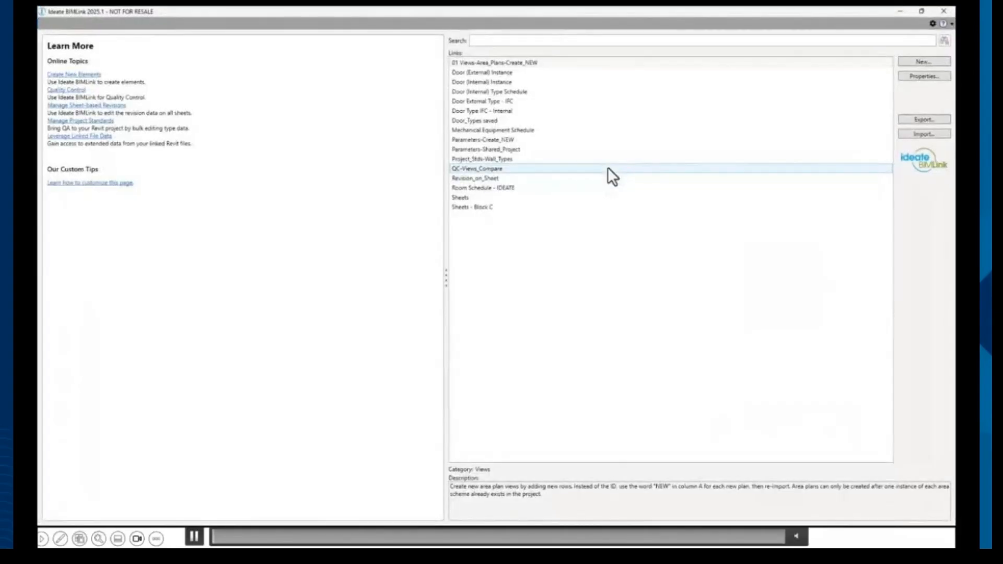
- Create a new BIMLink link by schedule, based on the Room Finishes Schedule
{"action": "left_click", "coordinate": [937, 62]}
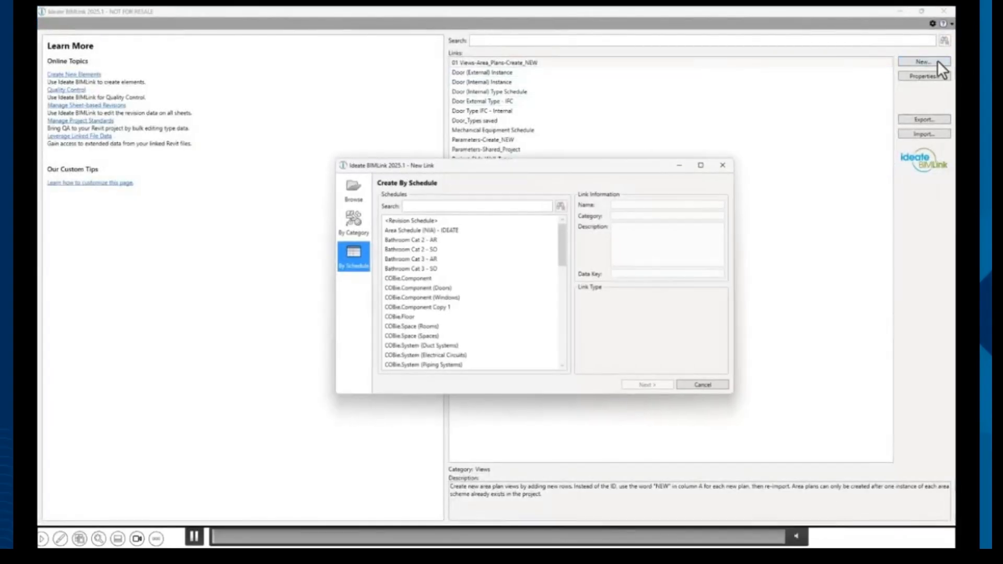
{"action": "left_click_drag", "start_coordinate": [505, 165], "coordinate": [417, 105]}
{"action": "left_click", "coordinate": [614, 106]}
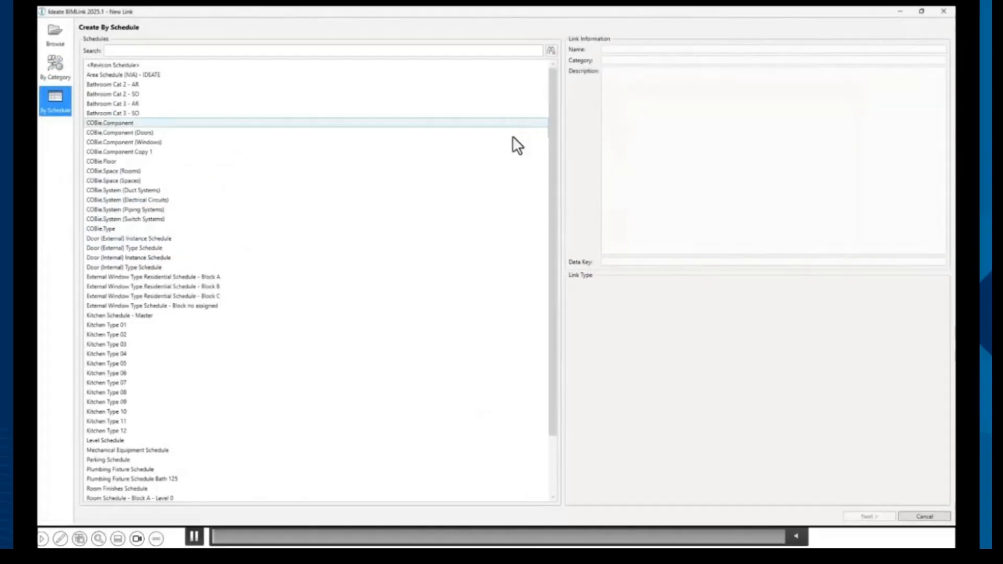
{"action": "scroll", "coordinate": [311, 278], "scroll_direction": "down", "scroll_amount": 2}
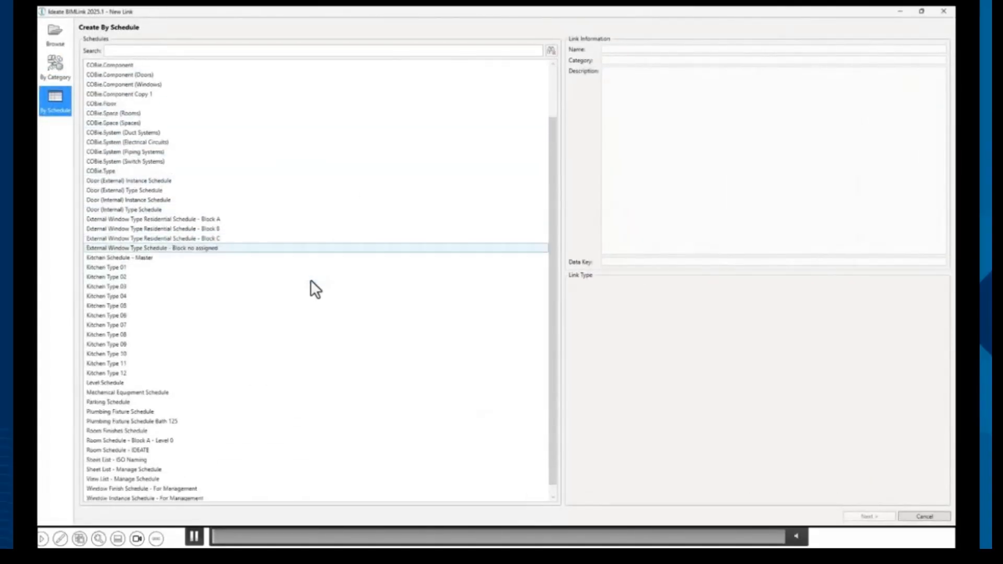
{"action": "left_click", "coordinate": [328, 422]}
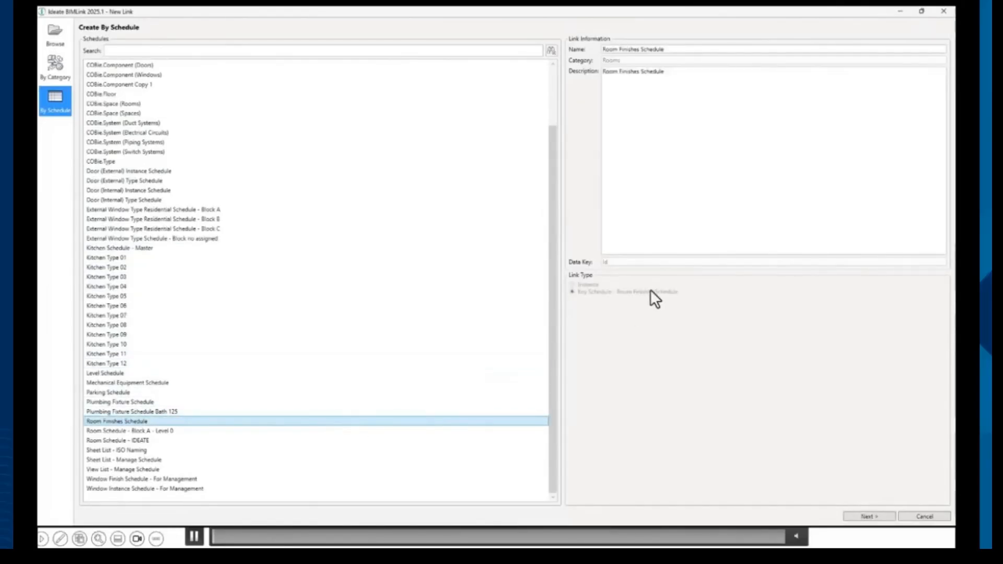
{"action": "left_click", "coordinate": [880, 517]}
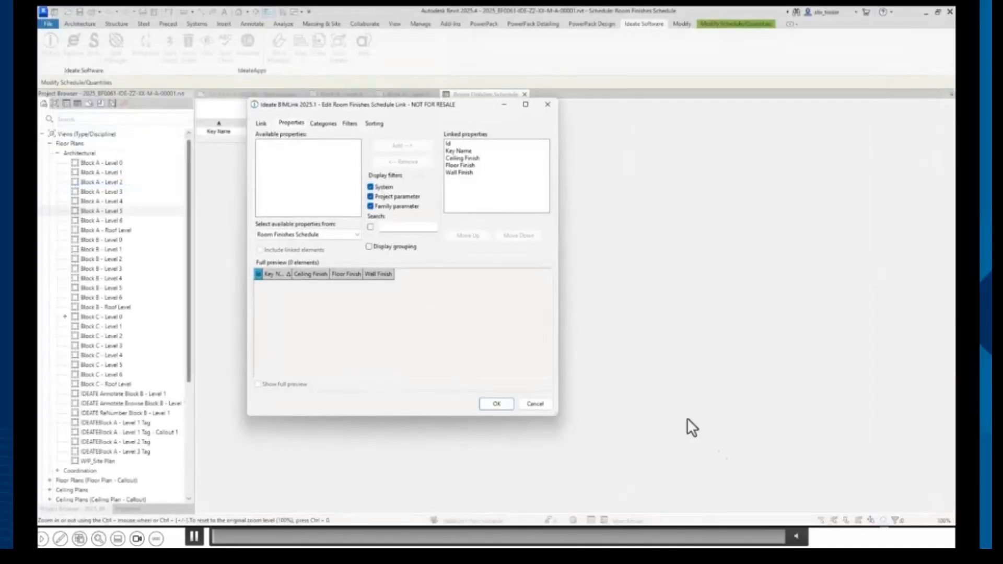
- Review the link's Id, Key Name, Ceiling Finish, Floor Finish and Wall Finish properties and save the link
{"action": "left_click", "coordinate": [502, 144]}
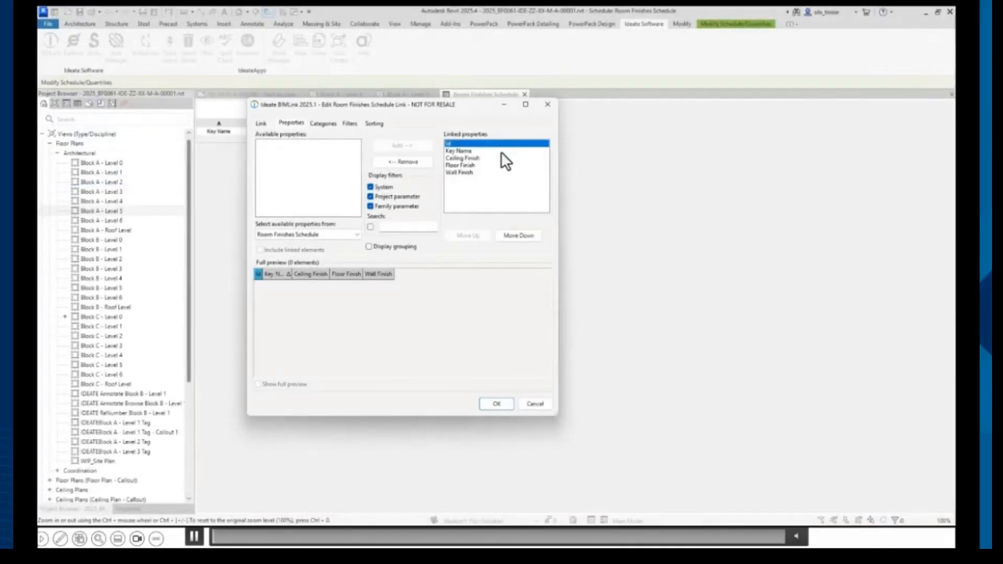
{"action": "left_click", "coordinate": [501, 152]}
{"action": "left_click", "coordinate": [501, 158]}
{"action": "left_click", "coordinate": [501, 165]}
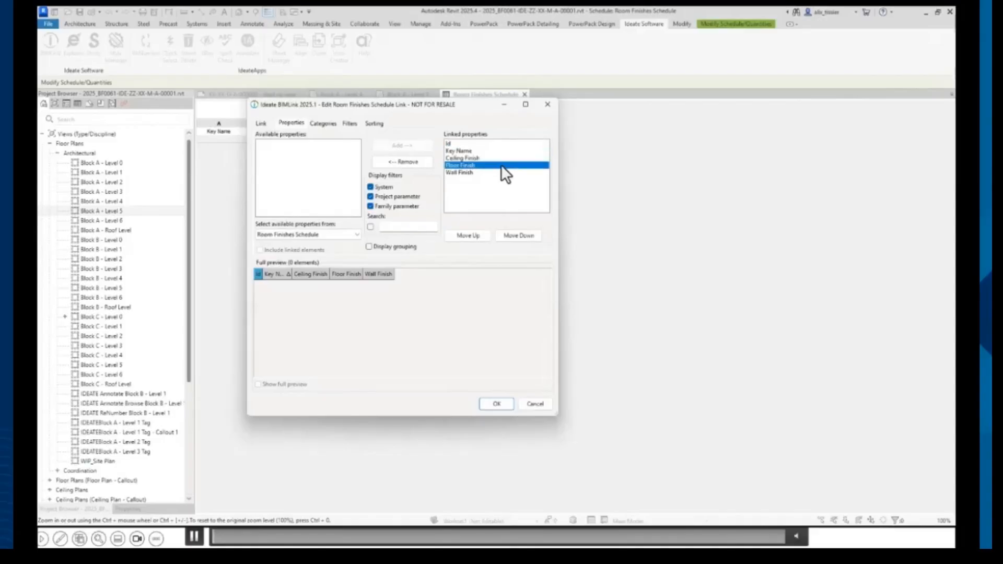
{"action": "left_click", "coordinate": [501, 173]}
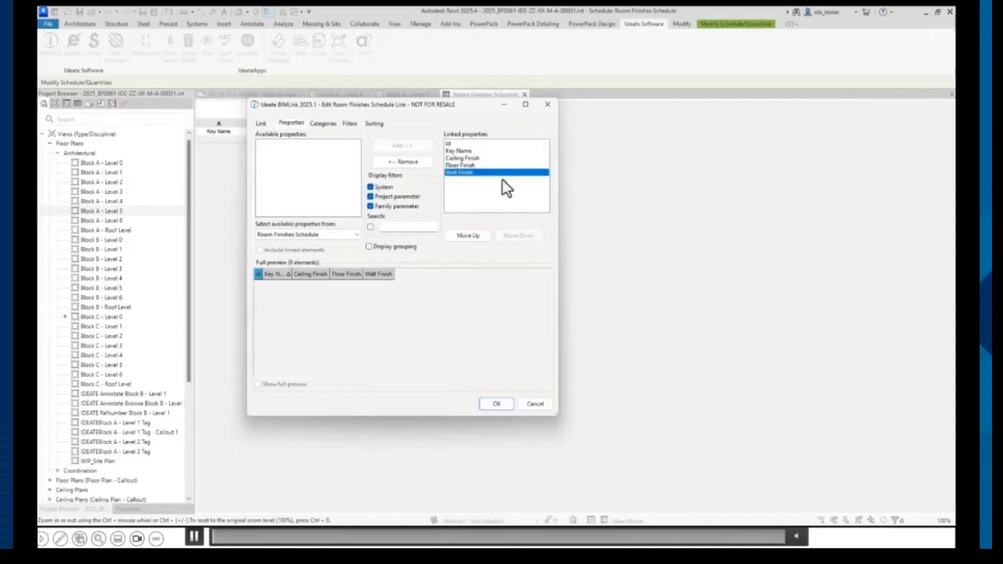
{"action": "left_click", "coordinate": [503, 403]}
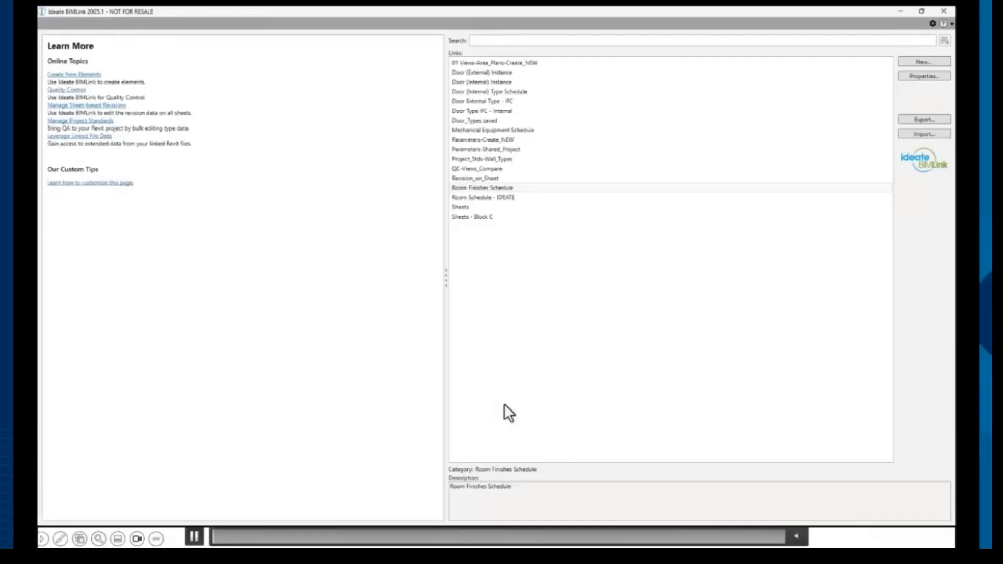
- Export the Room Finishes Schedule link to an Excel file on the Desktop and open the file in Excel
{"action": "left_click", "coordinate": [908, 120]}
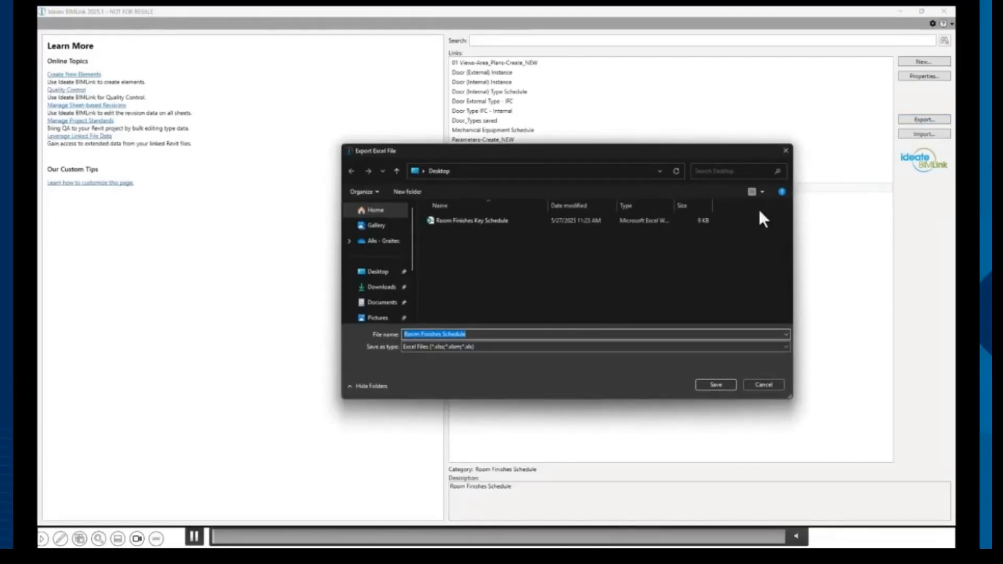
{"action": "left_click", "coordinate": [727, 386]}
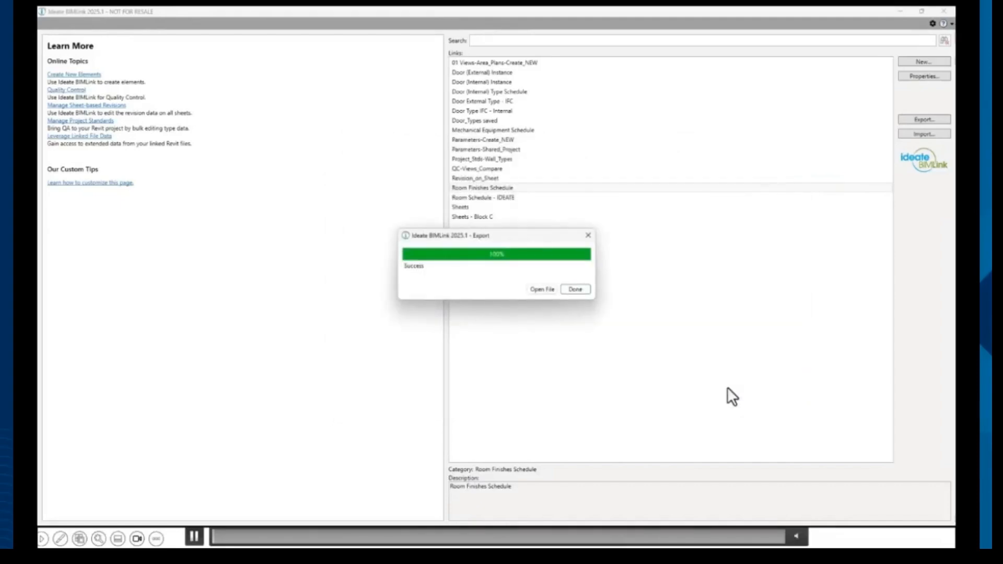
{"action": "left_click", "coordinate": [547, 291]}
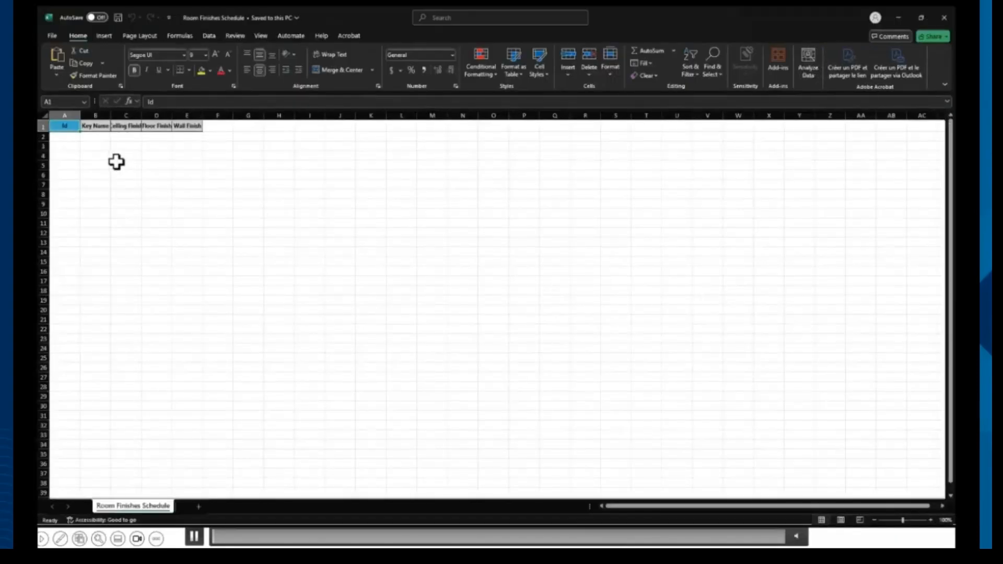
- Enter NEW in cell A2 under the Id header and reselect that cell
{"action": "left_click", "coordinate": [66, 138]}
{"action": "type", "text": "N"}
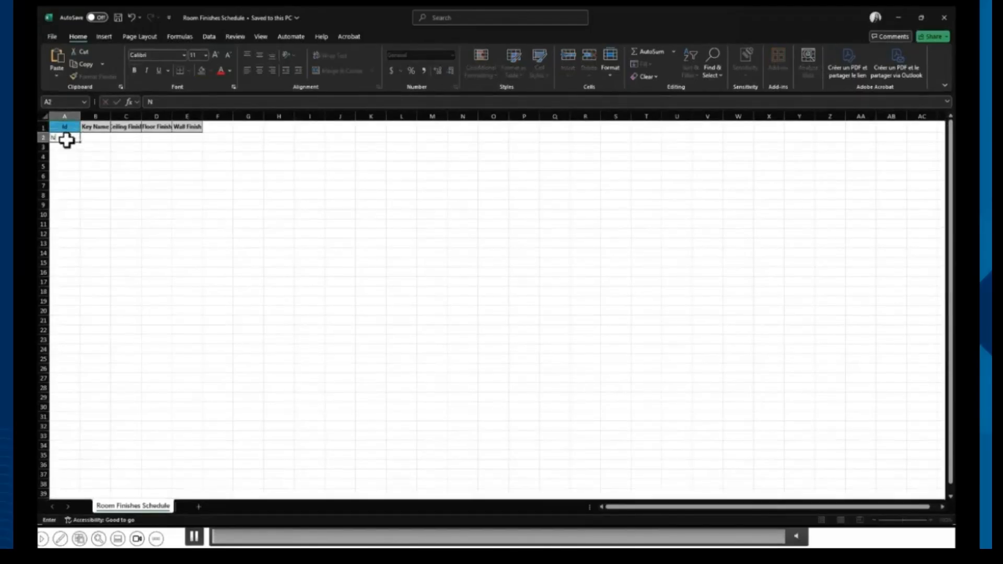
{"action": "type", "text": "EW"}
{"action": "left_click", "coordinate": [67, 139]}
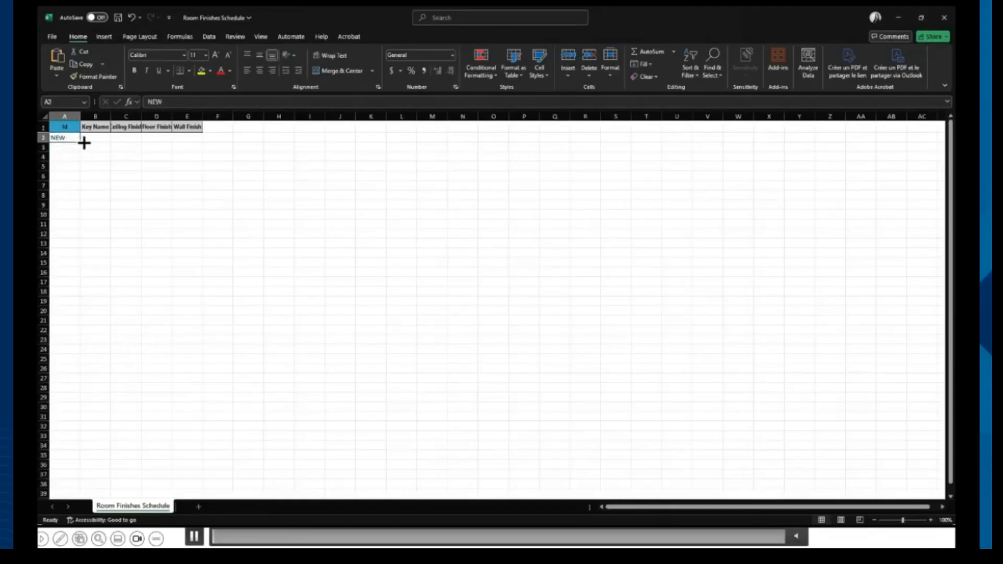
- Fill NEW down column A to A4 and enter the key names Type 1, Type 2 and Type 3 in B2:B4
{"action": "left_click_drag", "start_coordinate": [81, 143], "coordinate": [77, 162]}
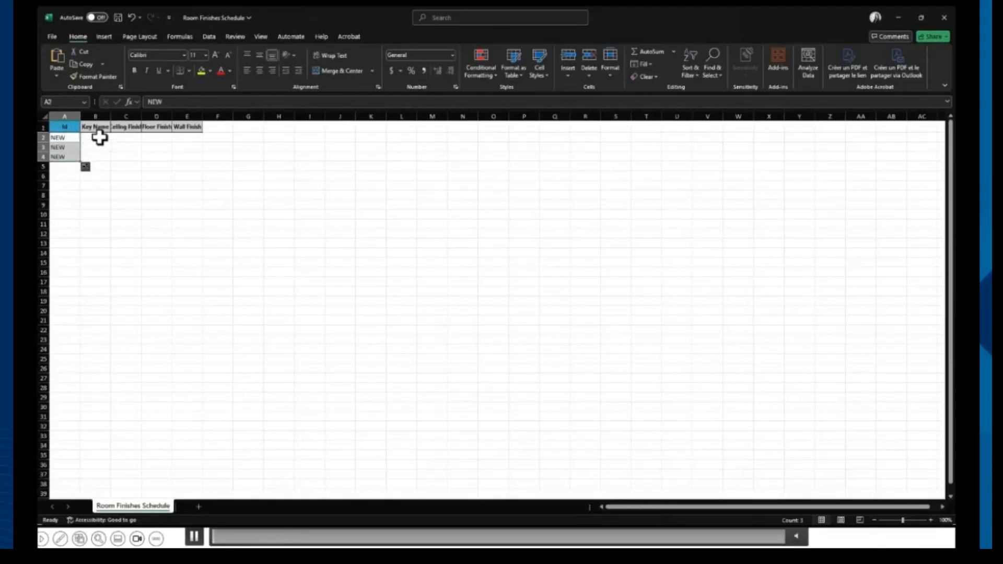
{"action": "left_click", "coordinate": [96, 137]}
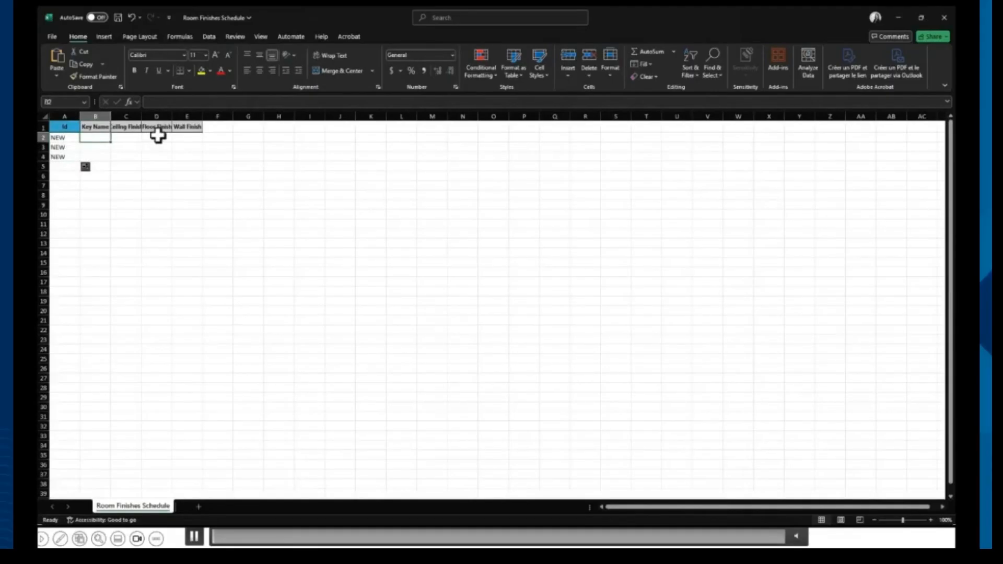
{"action": "type", "text": "Type 1"}
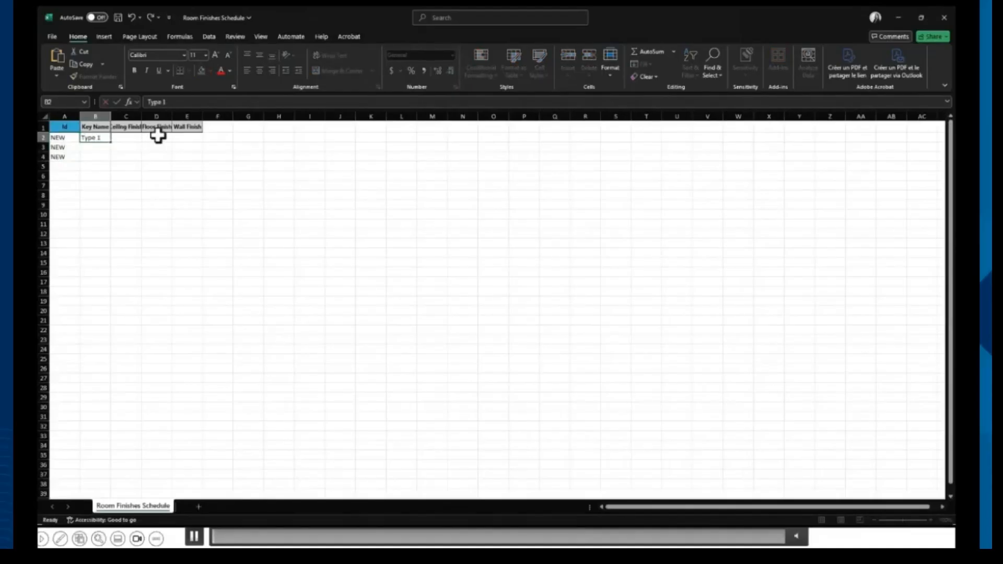
{"action": "key", "text": "Return"}
{"action": "type", "text": "Type 2"}
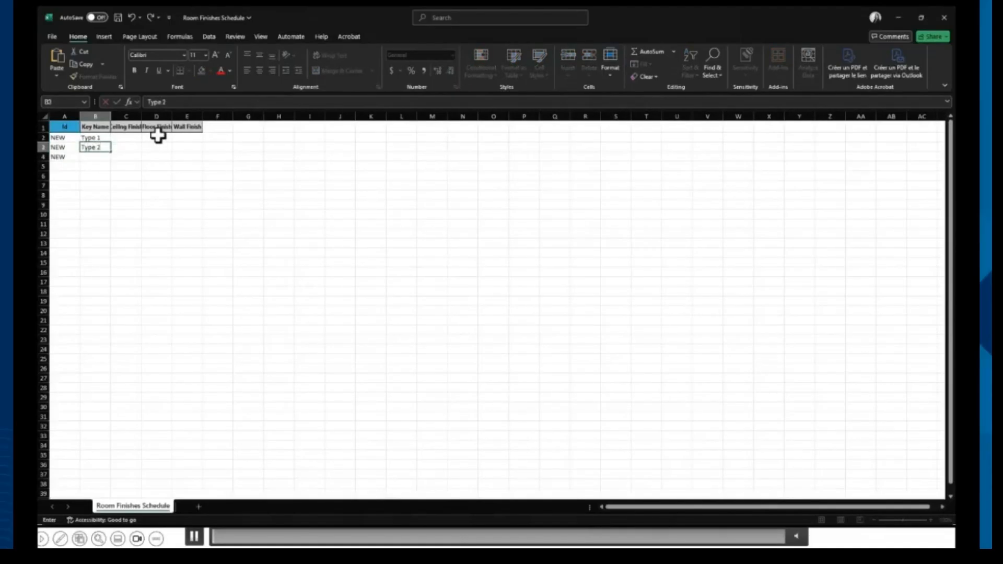
{"action": "key", "text": "Return"}
{"action": "type", "text": "T"}
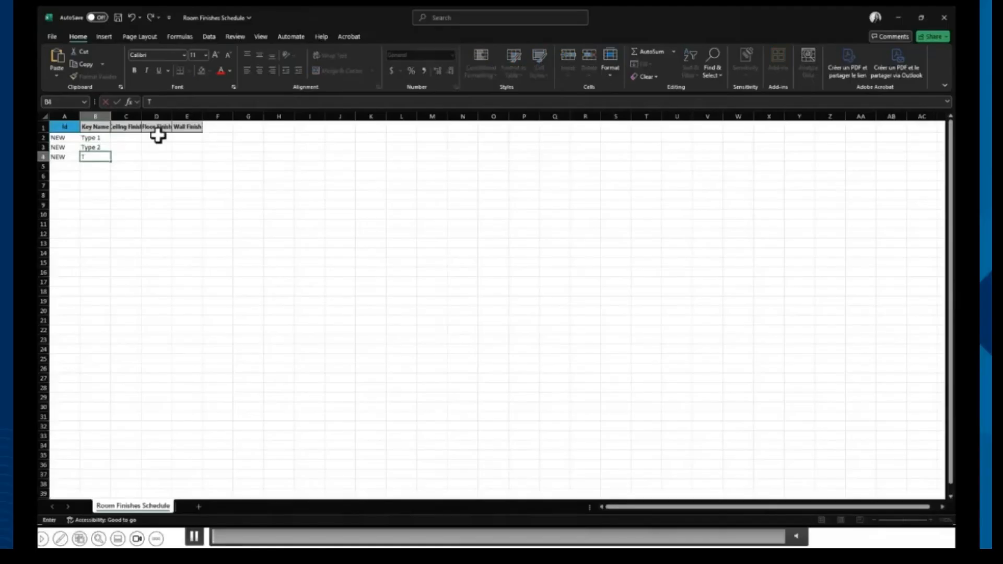
{"action": "type", "text": "ype 3"}
- Fill the Type 1 row with Gypsum Board as ceiling finish, Carpet as floor finish and Painted as wall finish
{"action": "left_click", "coordinate": [114, 137]}
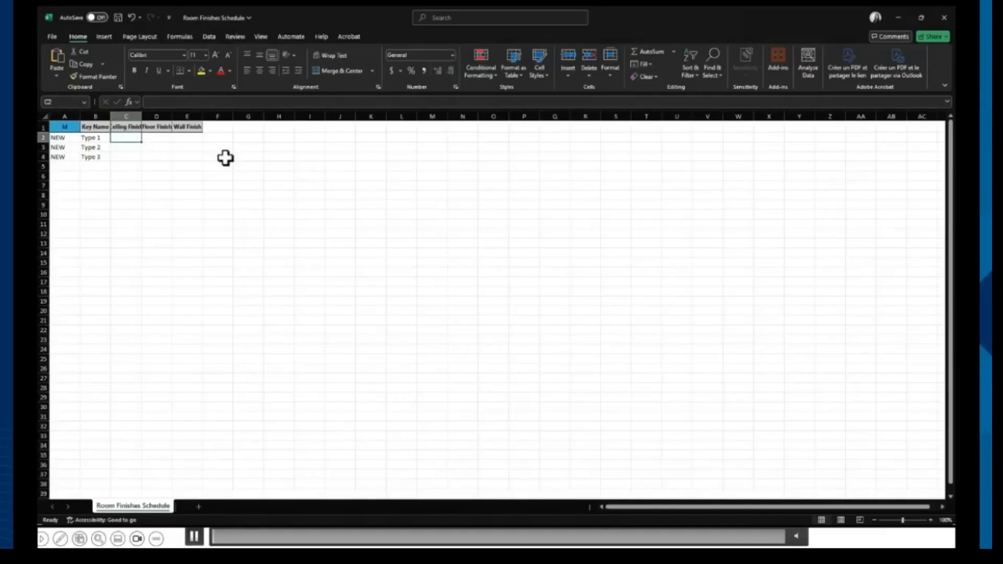
{"action": "type", "text": "Gypsum"}
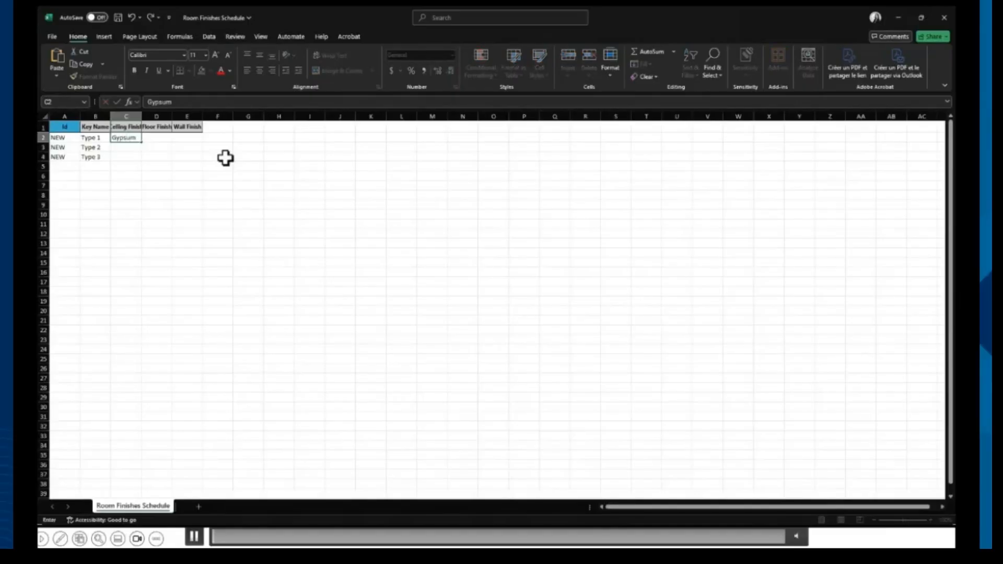
{"action": "type", "text": " Board"}
{"action": "key", "text": "Tab"}
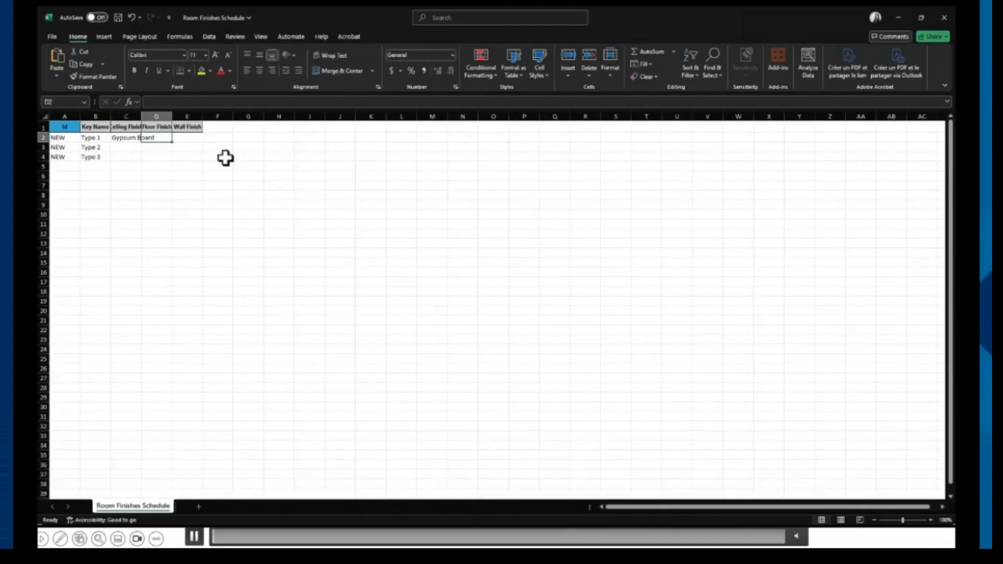
{"action": "type", "text": "T"}
{"action": "key", "text": "BackSpace"}
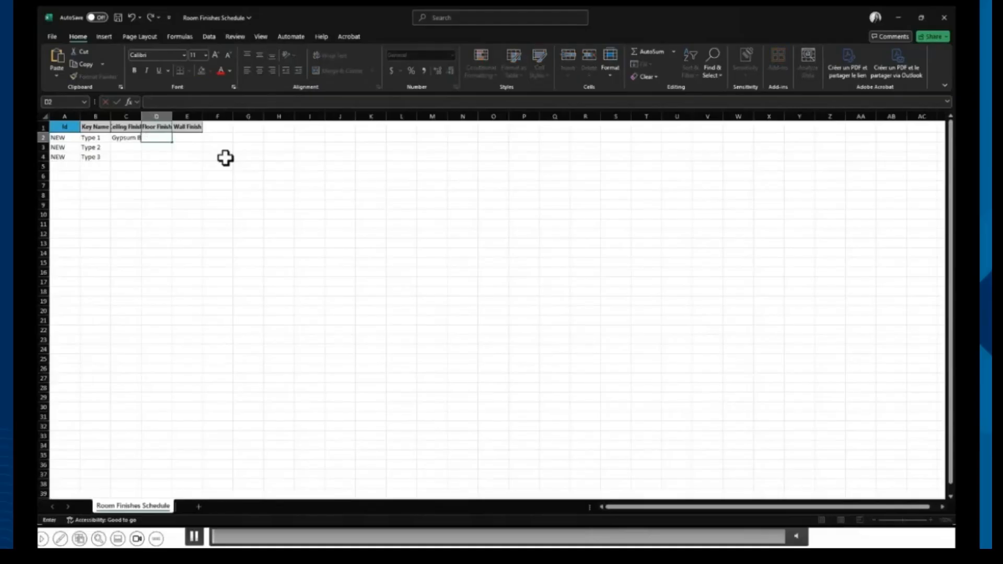
{"action": "type", "text": "Carpet"}
{"action": "key", "text": "Tab"}
{"action": "type", "text": "Painted"}
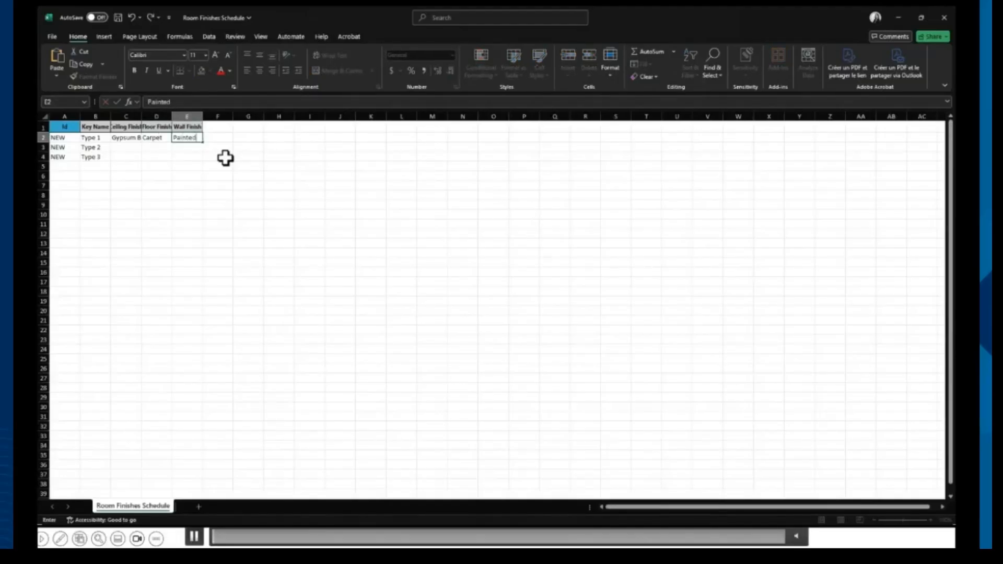
{"action": "key", "text": "Return"}
- Fill the Type 2 row with Gypsum Board as ceiling finish and Tiled as both floor and wall finish
{"action": "key", "text": "Left"}
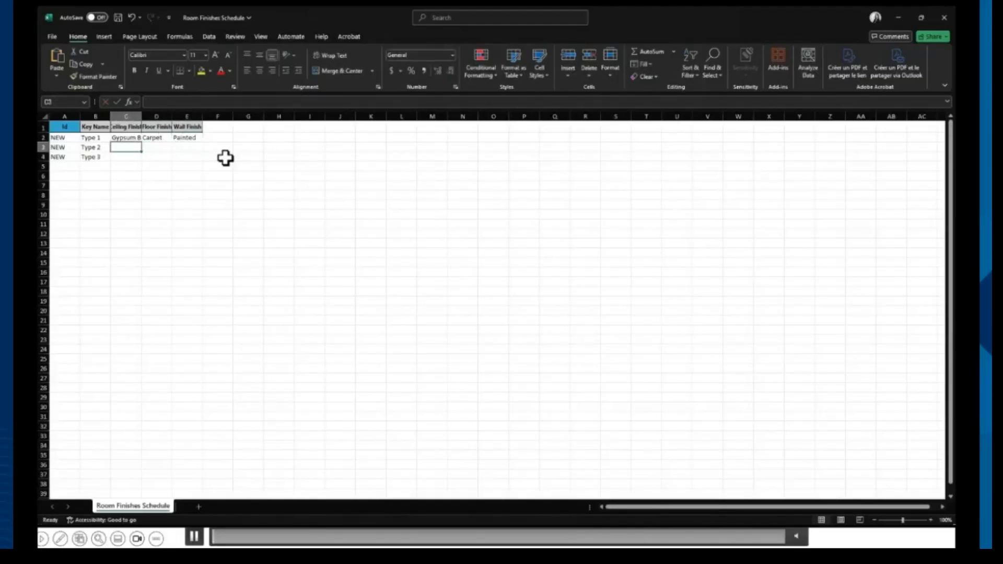
{"action": "type", "text": "Gypsum Board"}
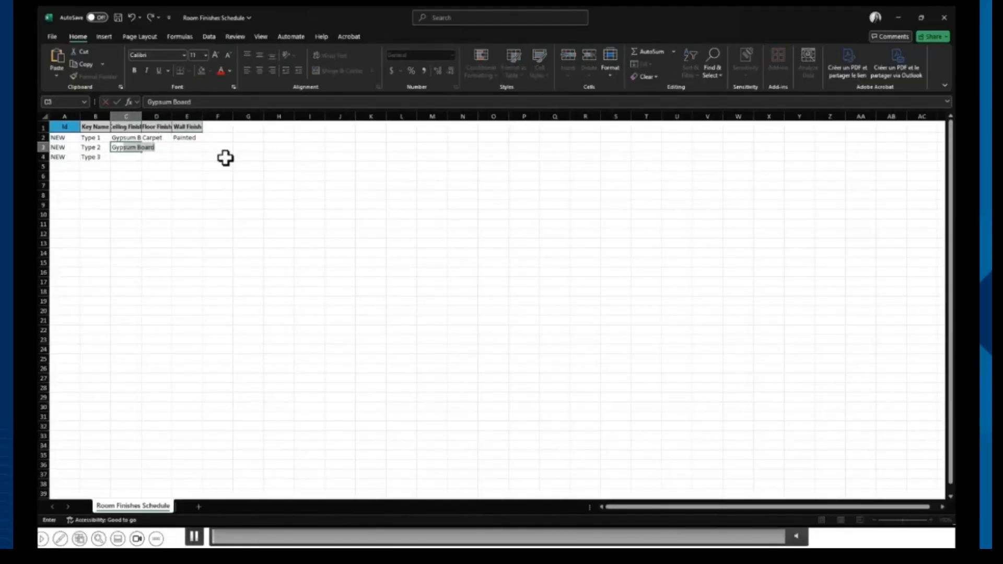
{"action": "key", "text": "Return"}
{"action": "key", "text": "Return"}
{"action": "key", "text": "Up"}
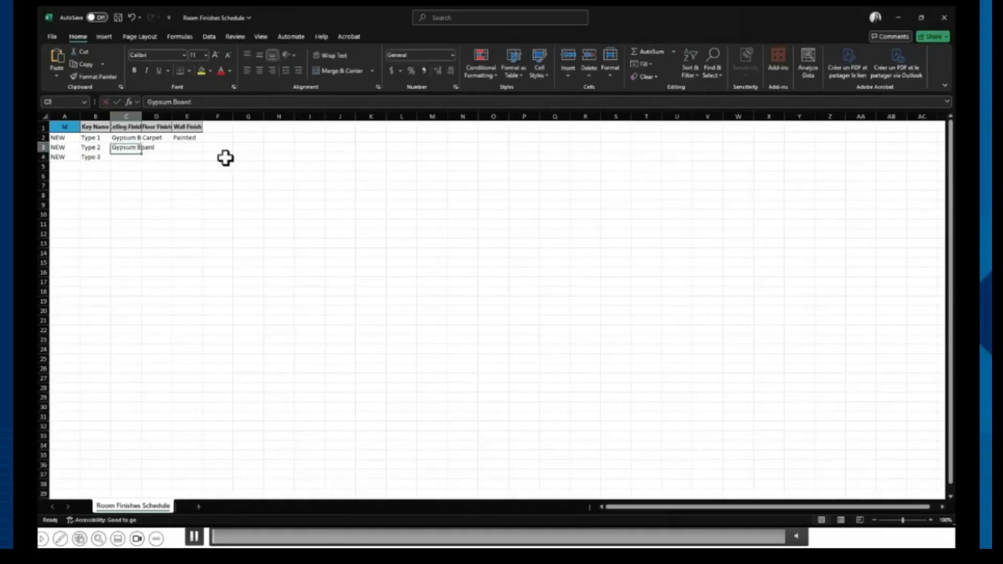
{"action": "key", "text": "Right"}
{"action": "type", "text": "Tiled"}
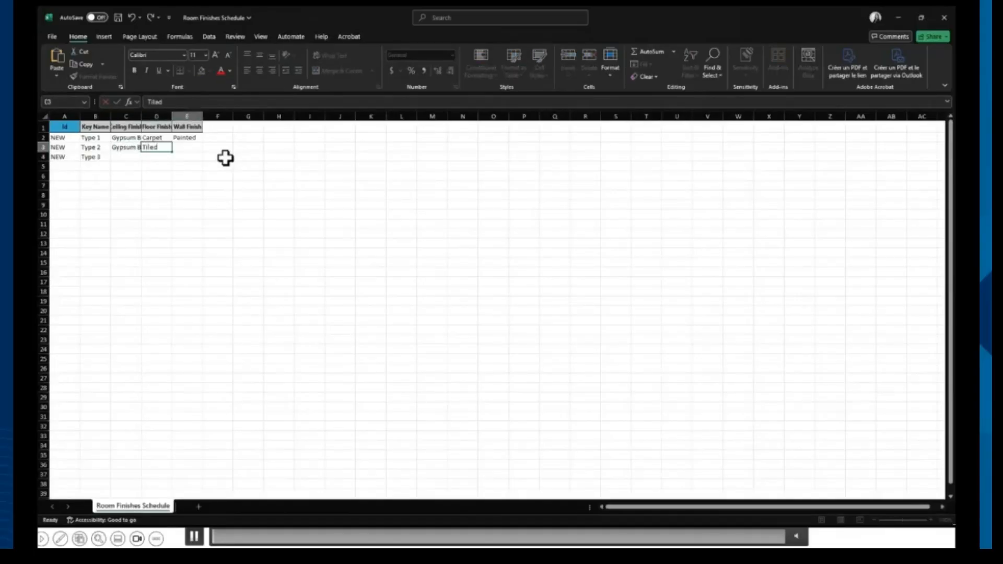
{"action": "key", "text": "Tab"}
{"action": "type", "text": "T"}
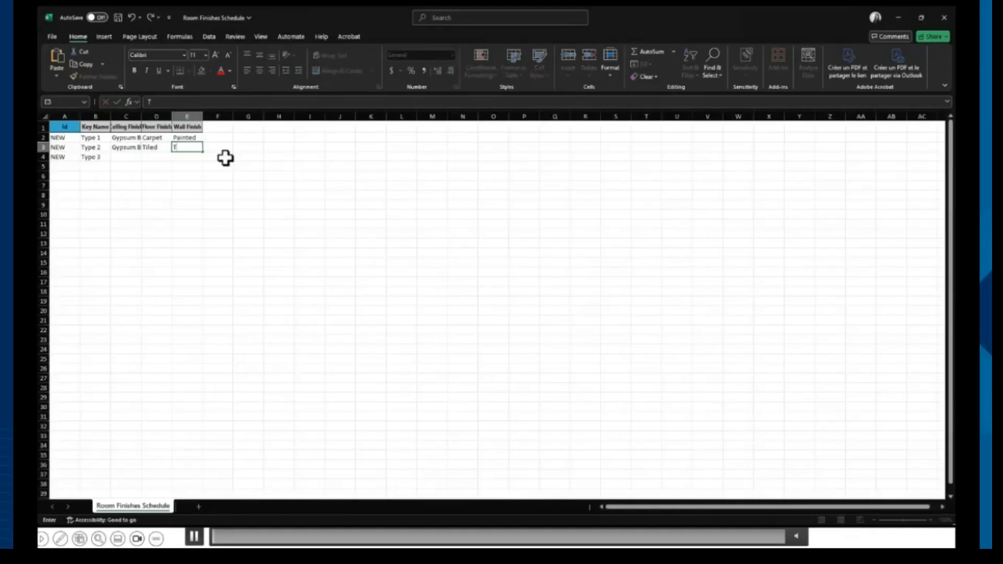
{"action": "type", "text": "iled"}
{"action": "key", "text": "Return"}
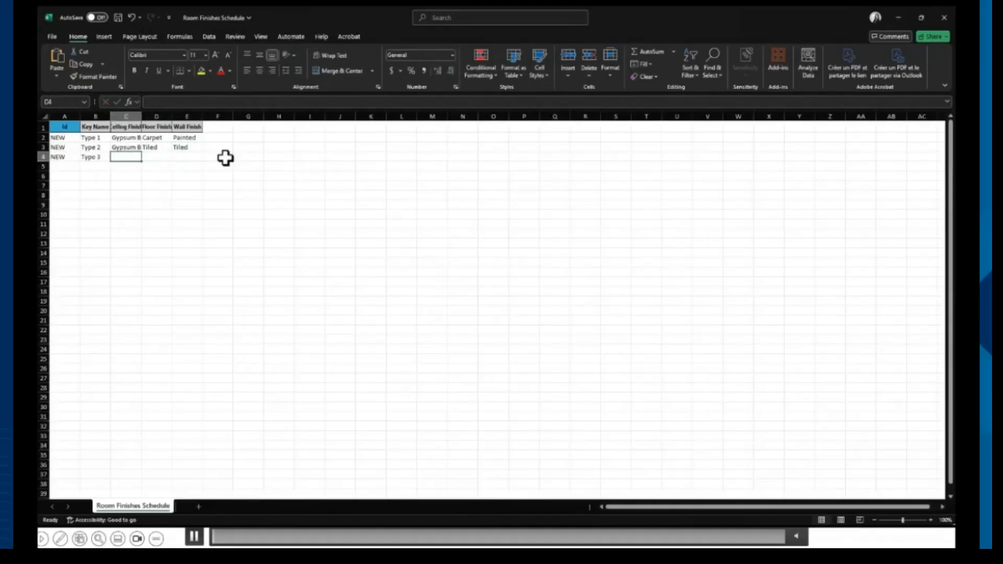
- Fill the Type 3 row with Wood Paneling, Polished Concrete and Painted, and close the saved workbook
{"action": "type", "text": "Wood Pan"}
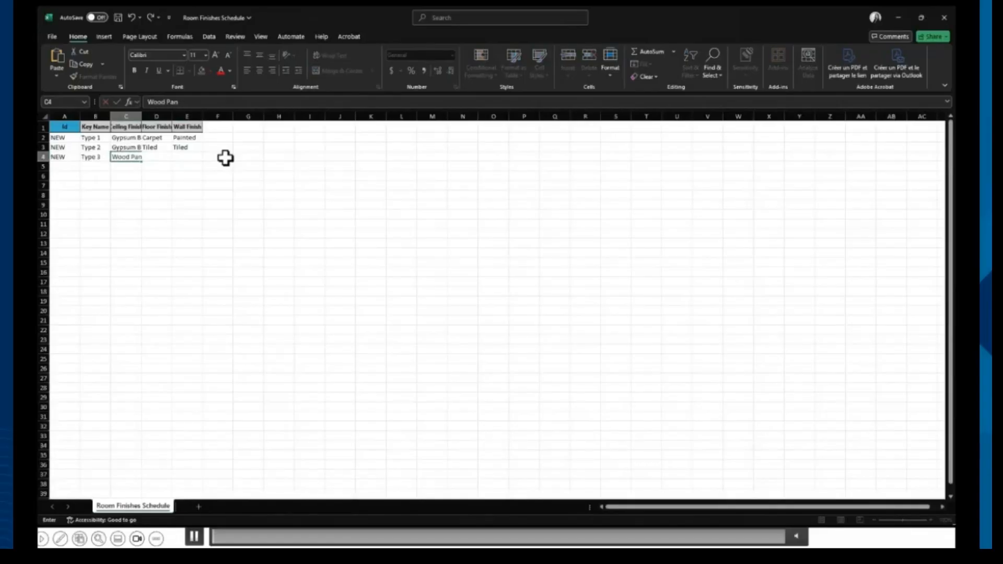
{"action": "type", "text": "eling"}
{"action": "key", "text": "Tab"}
{"action": "type", "text": "P"}
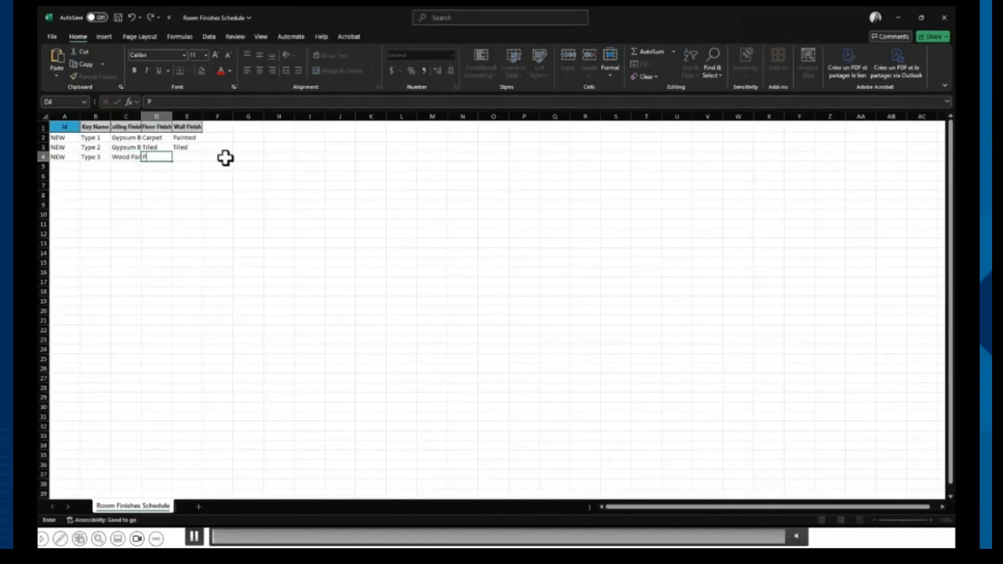
{"action": "type", "text": "olished Concrete"}
{"action": "key", "text": "Right"}
{"action": "type", "text": "Painted"}
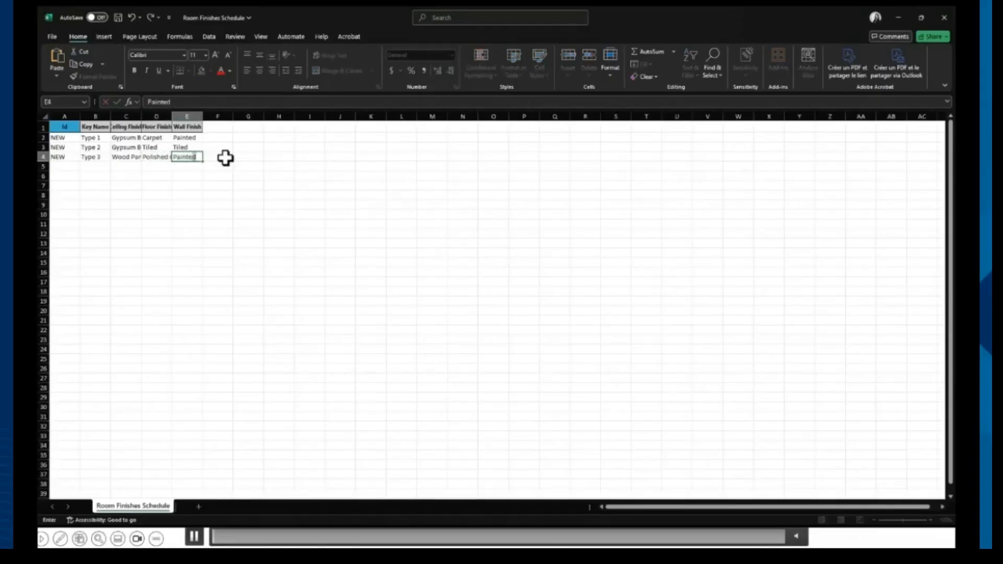
{"action": "key", "text": "Return"}
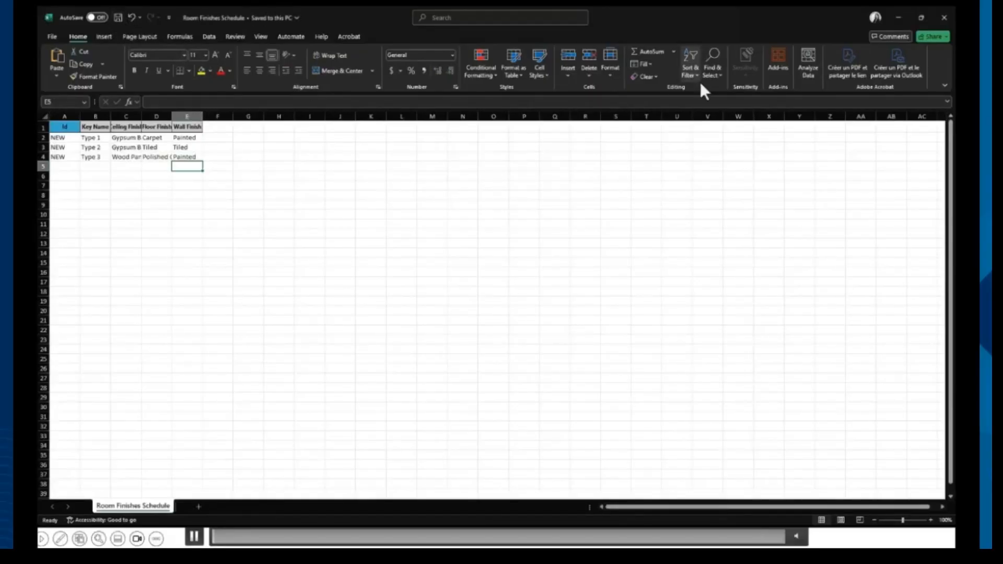
{"action": "left_click", "coordinate": [946, 17]}
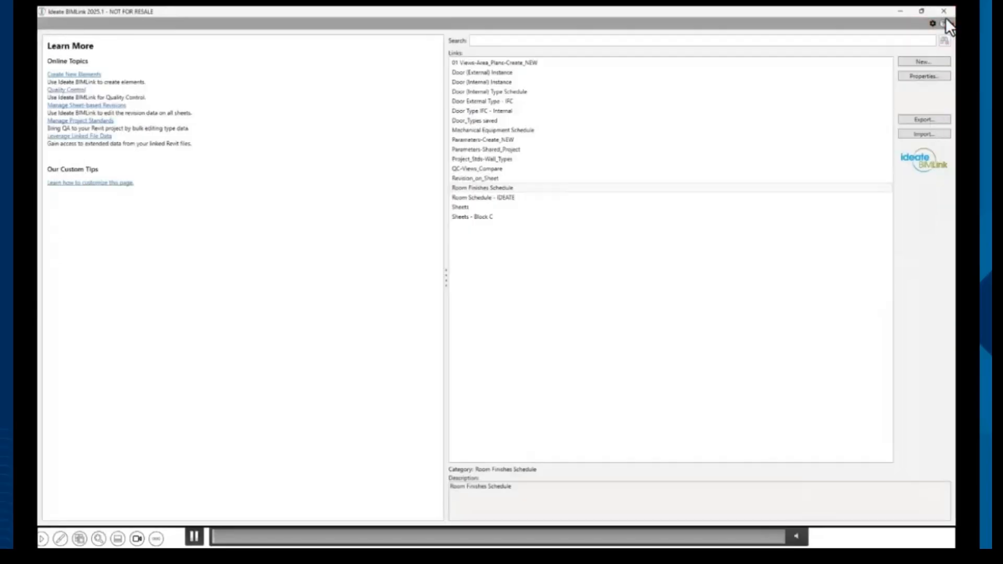
- Import the Room Finishes Schedule Excel file from the Desktop through its BIMLink link and close BIMLink
{"action": "left_click", "coordinate": [809, 189]}
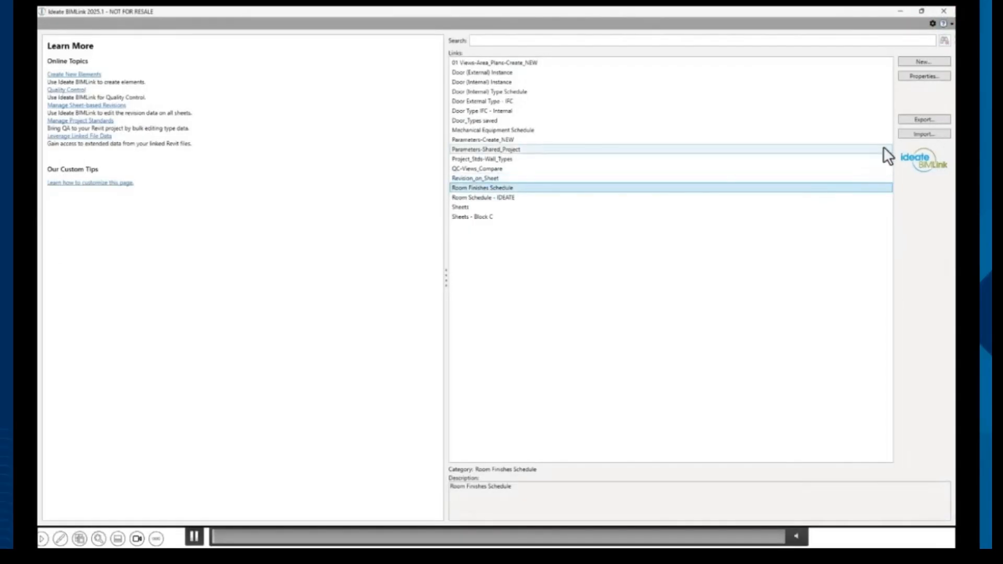
{"action": "left_click", "coordinate": [906, 135]}
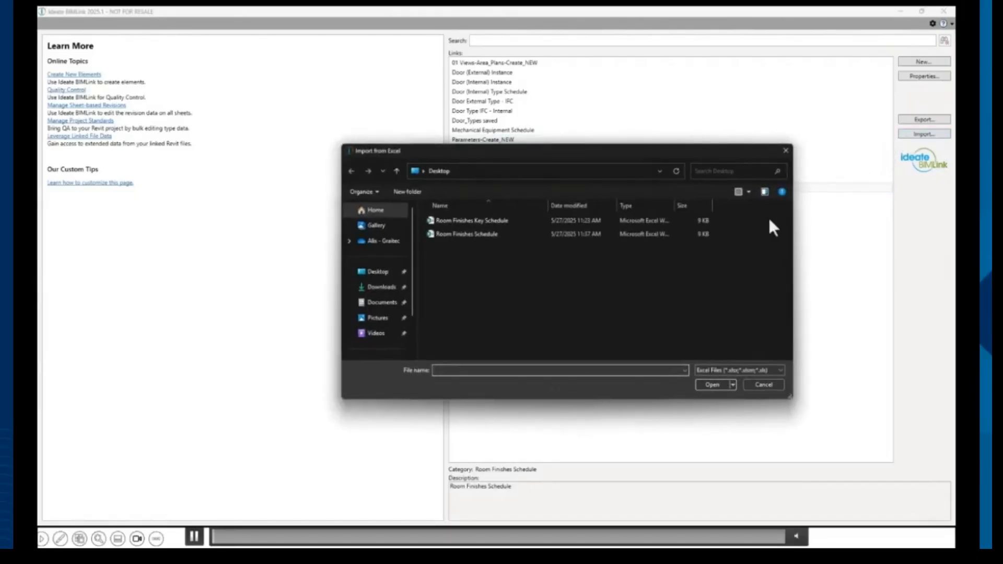
{"action": "left_click", "coordinate": [497, 234]}
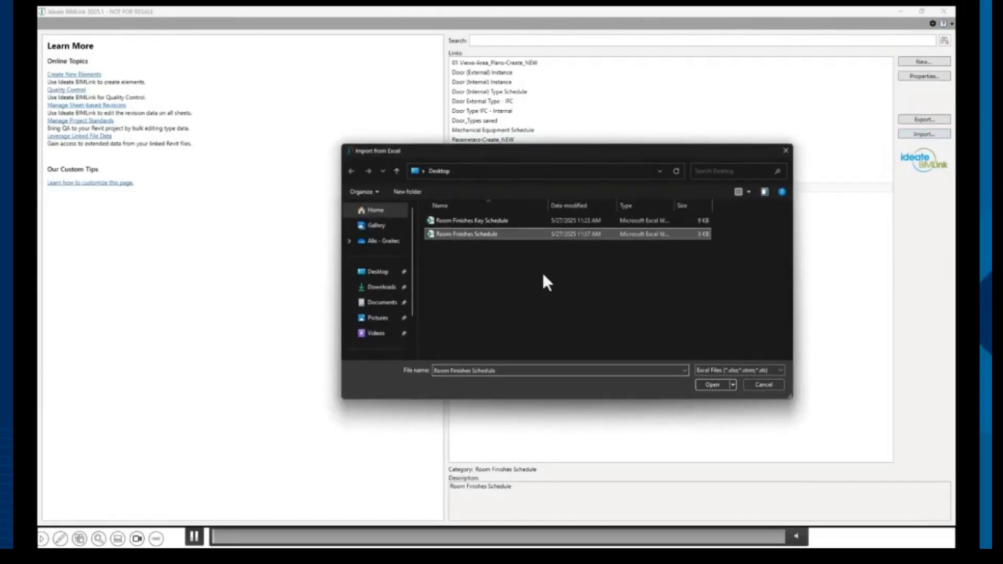
{"action": "left_click", "coordinate": [710, 385]}
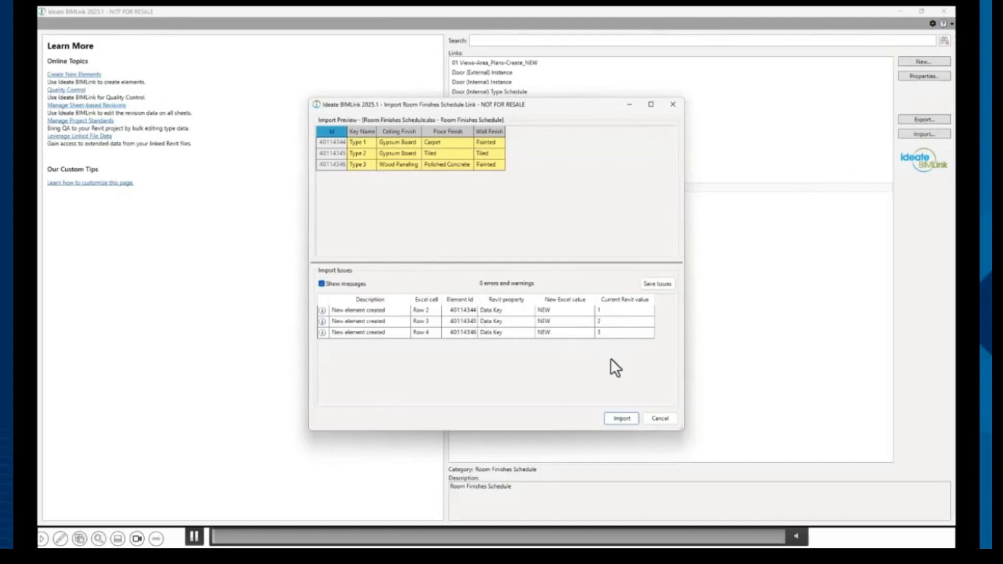
{"action": "left_click", "coordinate": [617, 417]}
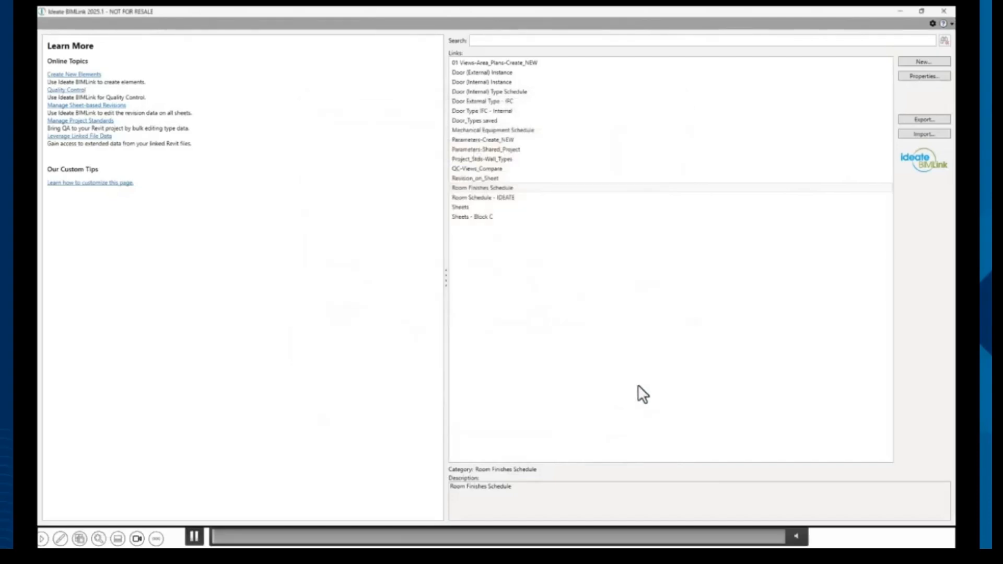
{"action": "left_click", "coordinate": [948, 13]}
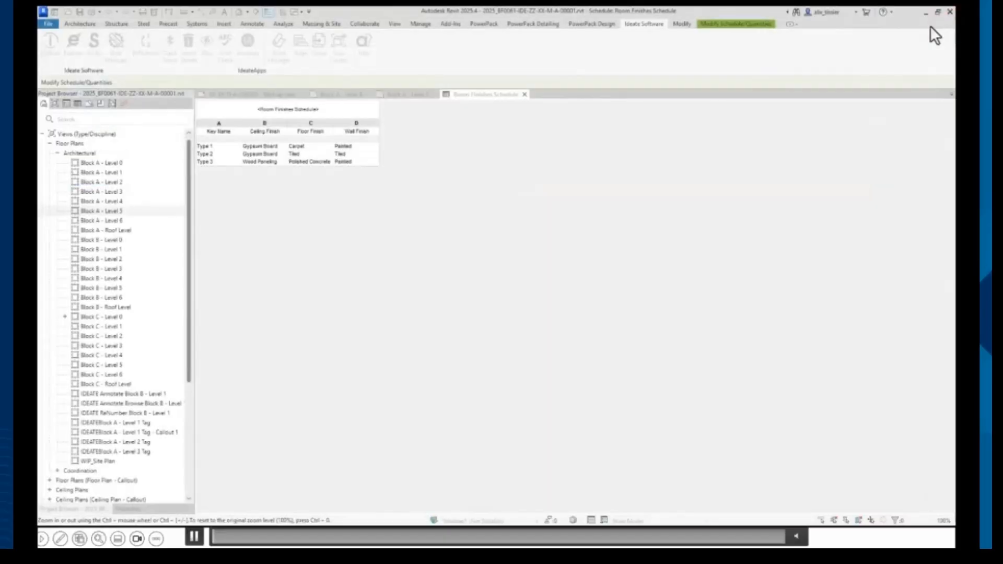
- Check the Type 1, Type 2 and Type 3 key rows in the Revit Room Finishes Schedule
{"action": "left_click", "coordinate": [230, 149]}
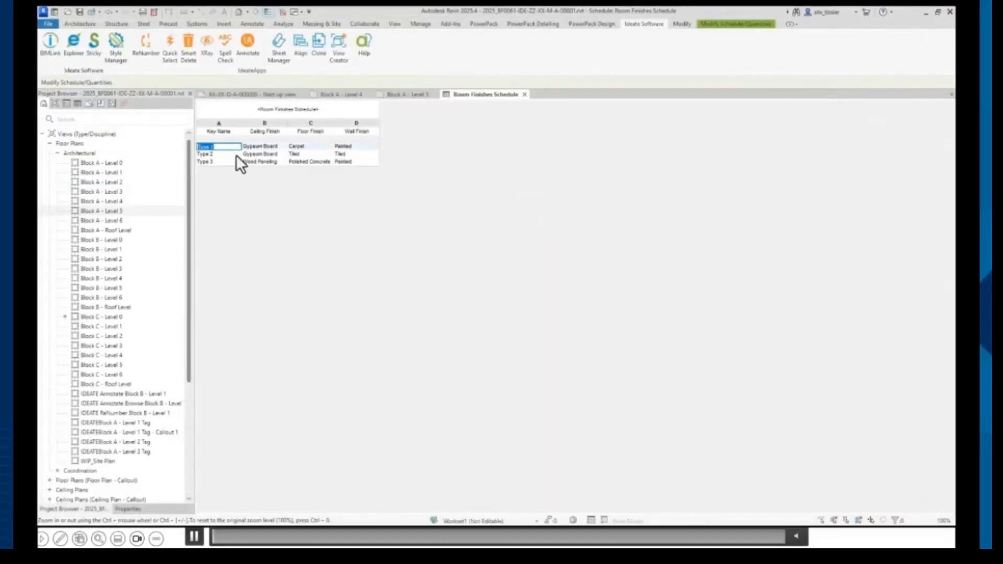
{"action": "left_click", "coordinate": [236, 155]}
{"action": "left_click", "coordinate": [234, 163]}
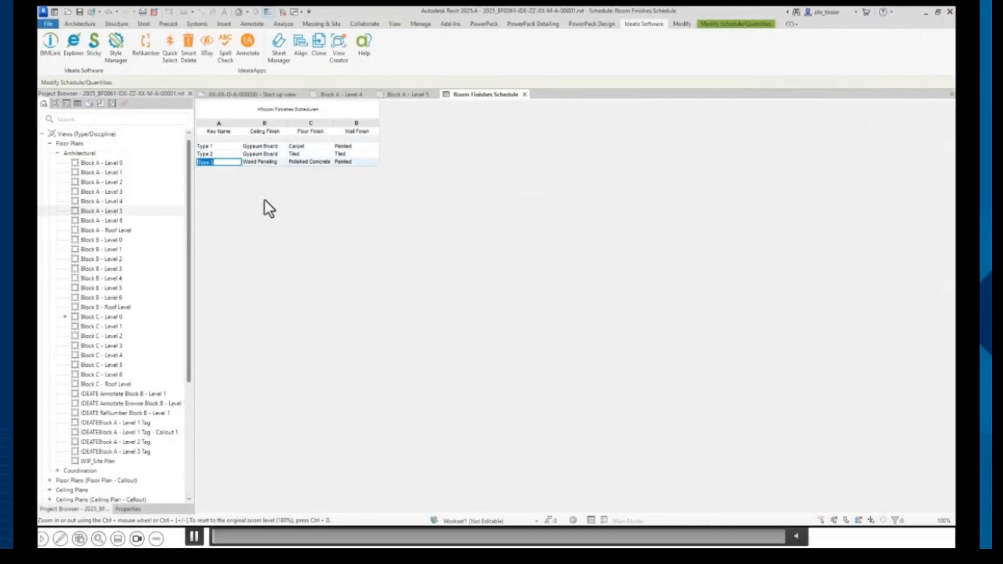
- In the Block A - Level 5 plan, set the Type Finishes property of the upper-left corner room (LKD) to Type 2
{"action": "left_click", "coordinate": [387, 94]}
{"action": "left_click", "coordinate": [408, 202]}
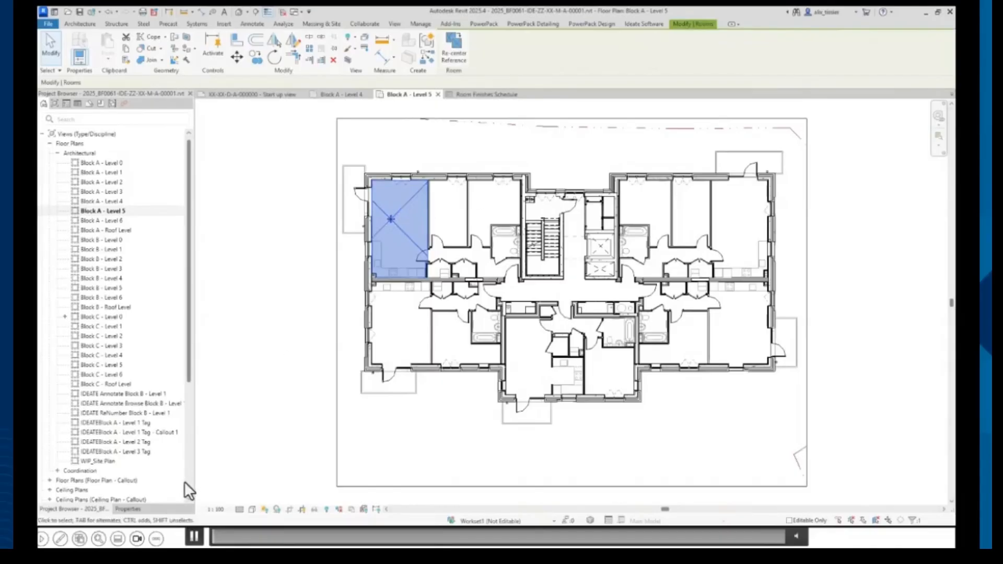
{"action": "left_click", "coordinate": [143, 510]}
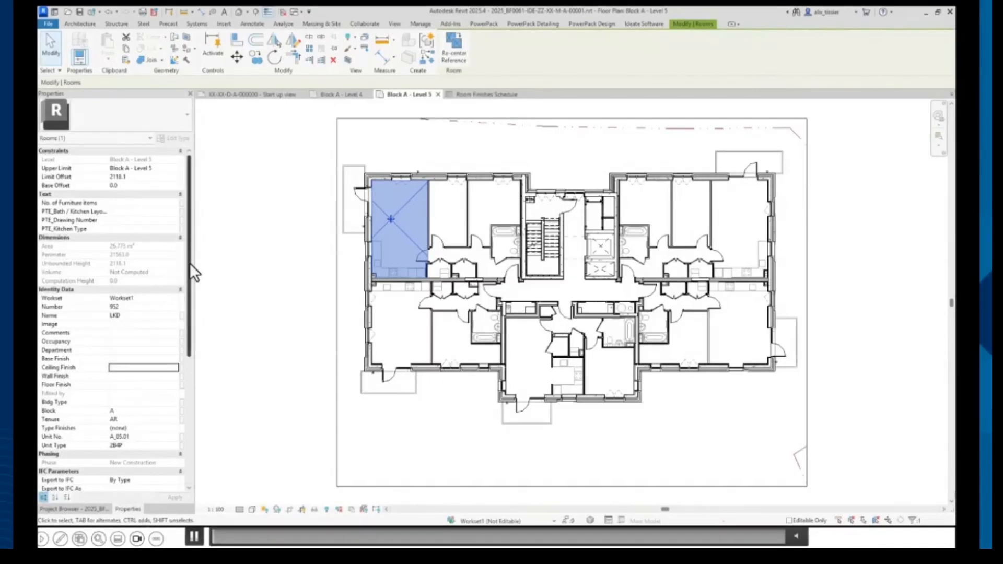
{"action": "left_click_drag", "start_coordinate": [190, 265], "coordinate": [191, 291]}
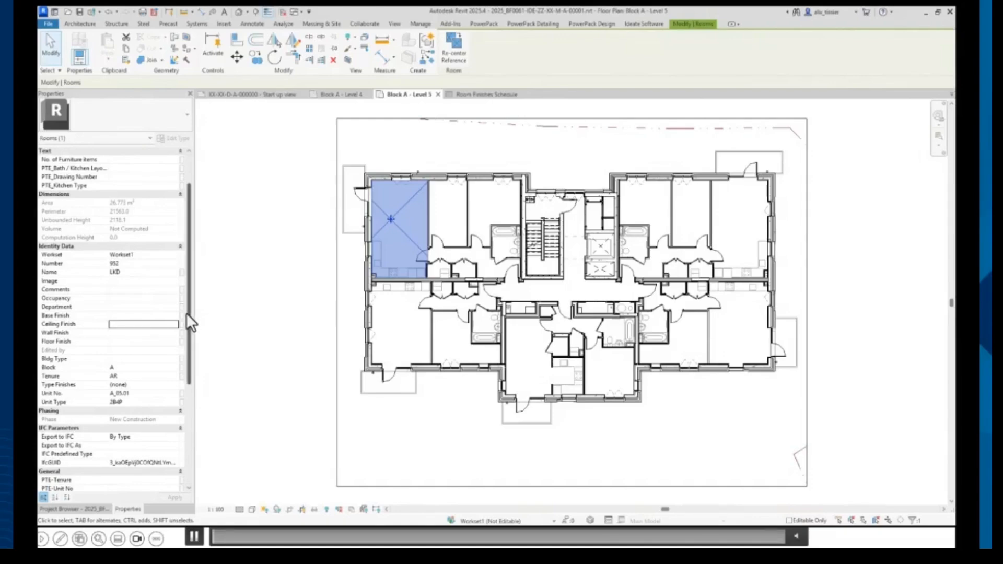
{"action": "left_click", "coordinate": [152, 387]}
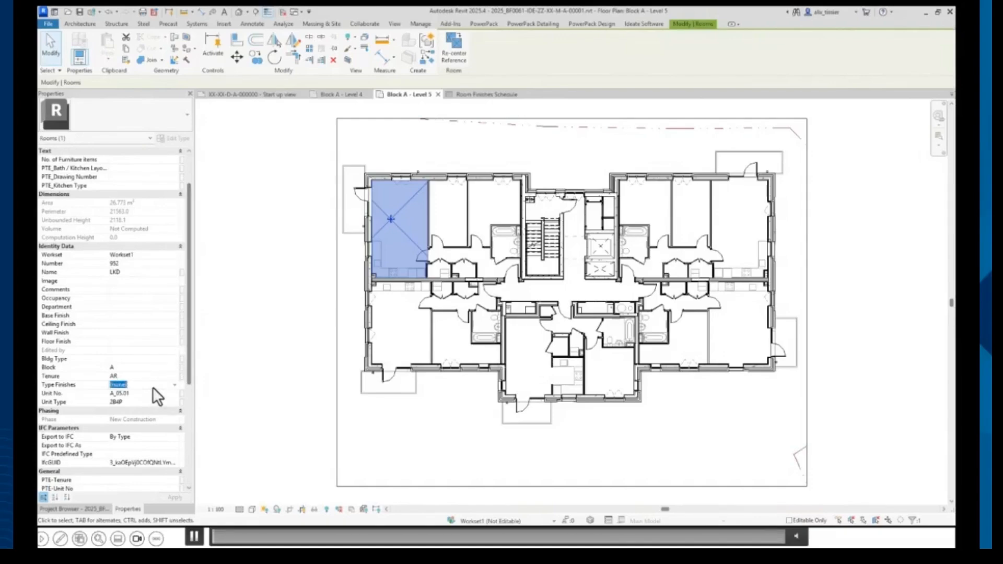
{"action": "left_click", "coordinate": [173, 386]}
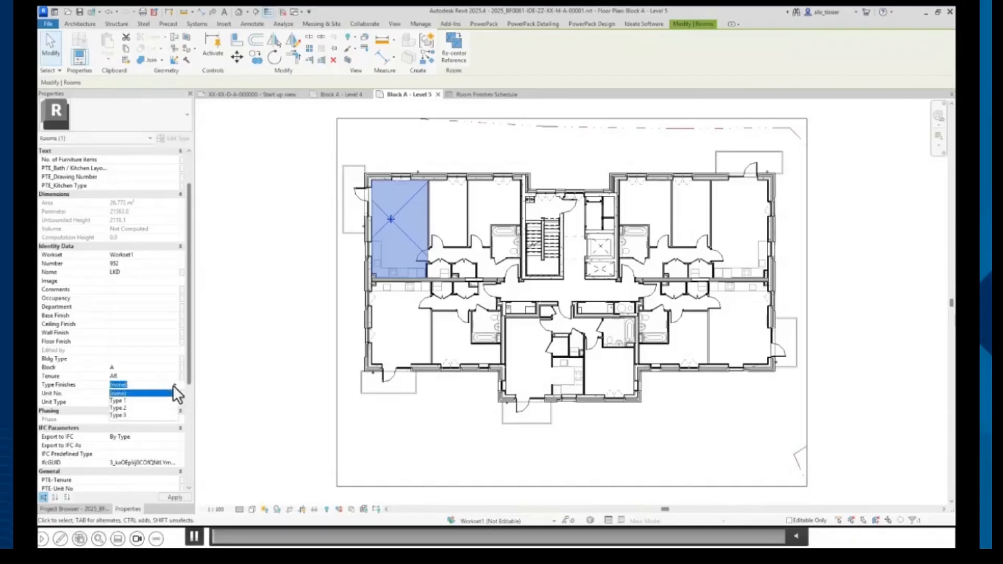
{"action": "left_click", "coordinate": [121, 408]}
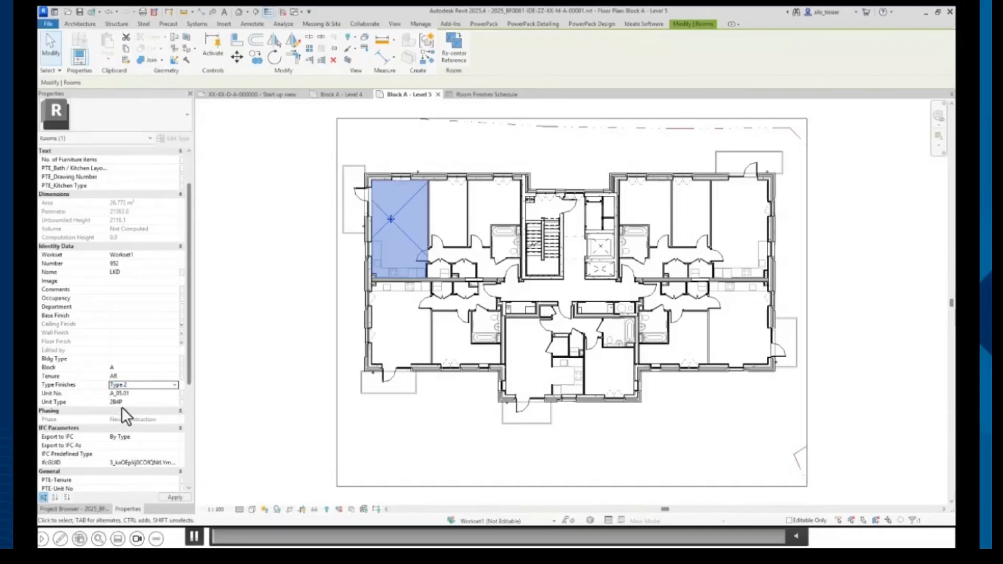
- Apply the selected LKD room's finishes key, and change its Type Finishes to Type 1
{"action": "left_click", "coordinate": [174, 497]}
{"action": "left_click", "coordinate": [168, 384]}
{"action": "left_click", "coordinate": [174, 387]}
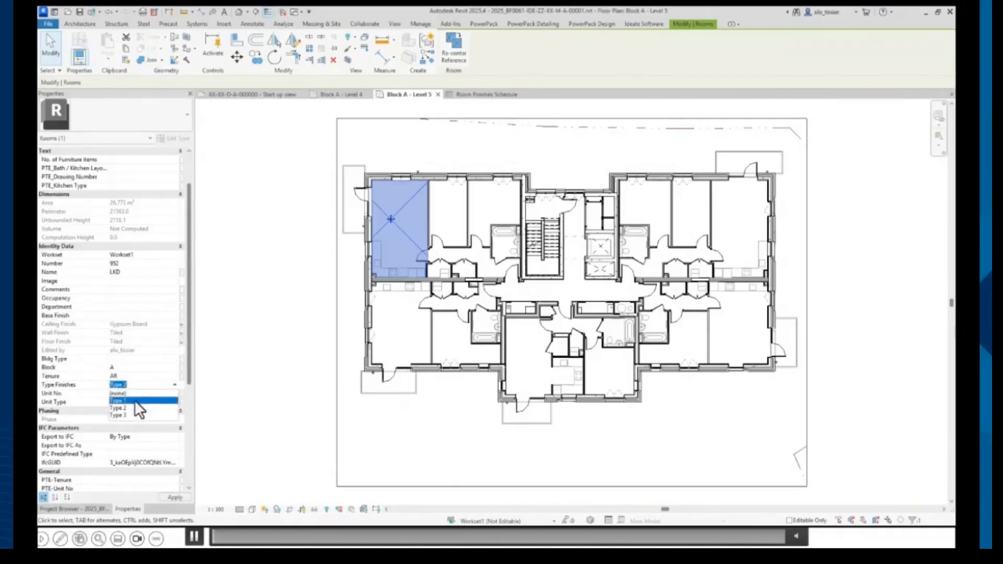
{"action": "left_click", "coordinate": [134, 400]}
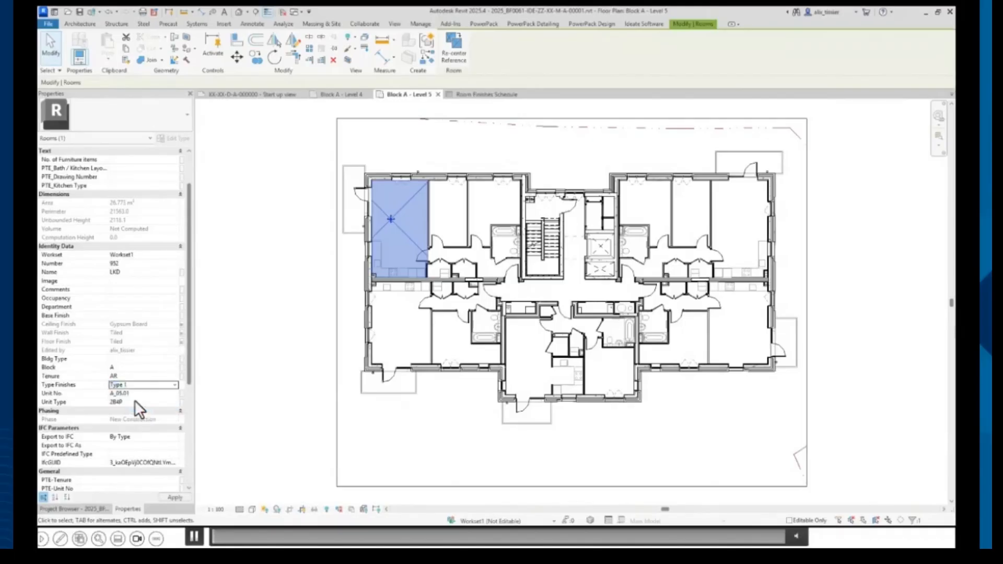
{"action": "left_click", "coordinate": [175, 499]}
- Set the selected LKD room's Type Finishes to Type 3 and apply it
{"action": "left_click", "coordinate": [175, 385]}
{"action": "left_click", "coordinate": [156, 415]}
{"action": "left_click", "coordinate": [169, 496]}
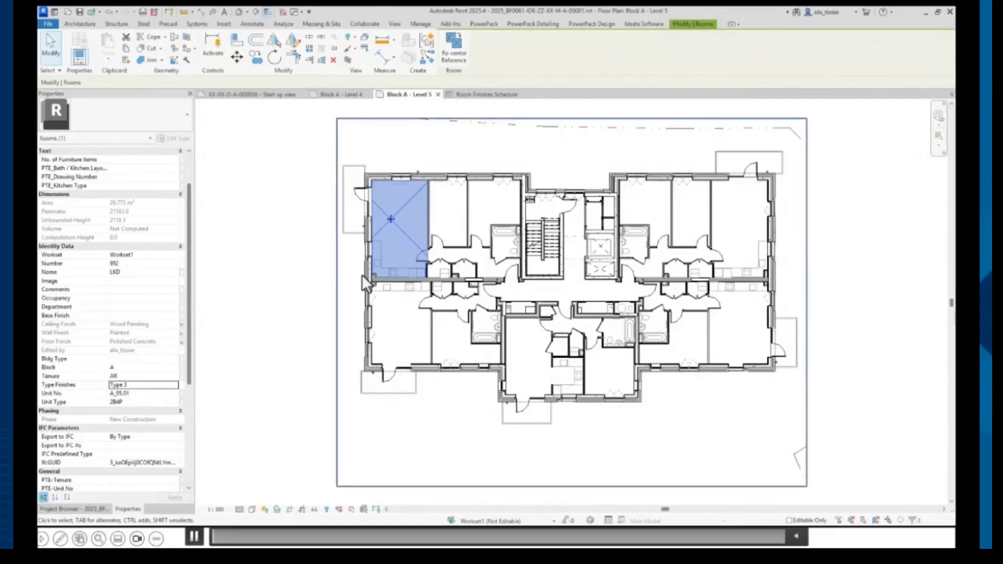
- Select the adjacent rooms B2 and B1 together, apply a Type Finishes key to both, and clear the selection
{"action": "left_click", "coordinate": [448, 212]}
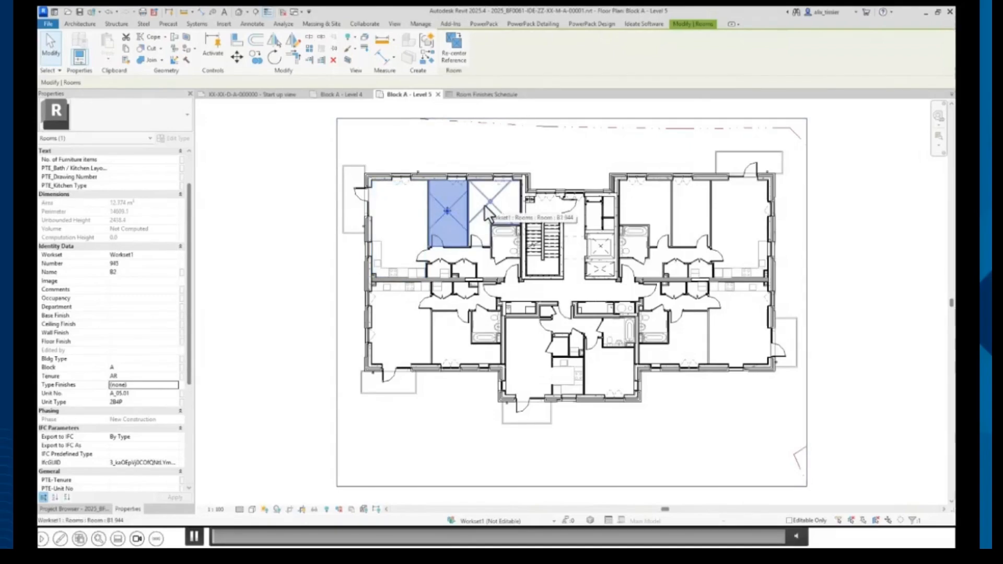
{"action": "left_click", "coordinate": [485, 204], "text": "ctrl"}
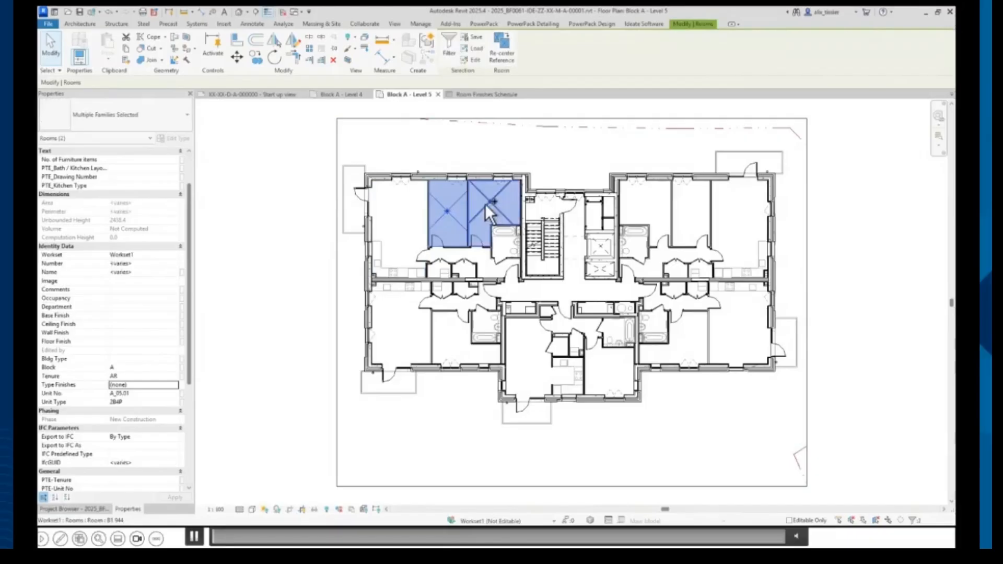
{"action": "left_click", "coordinate": [174, 385]}
{"action": "left_click", "coordinate": [153, 410]}
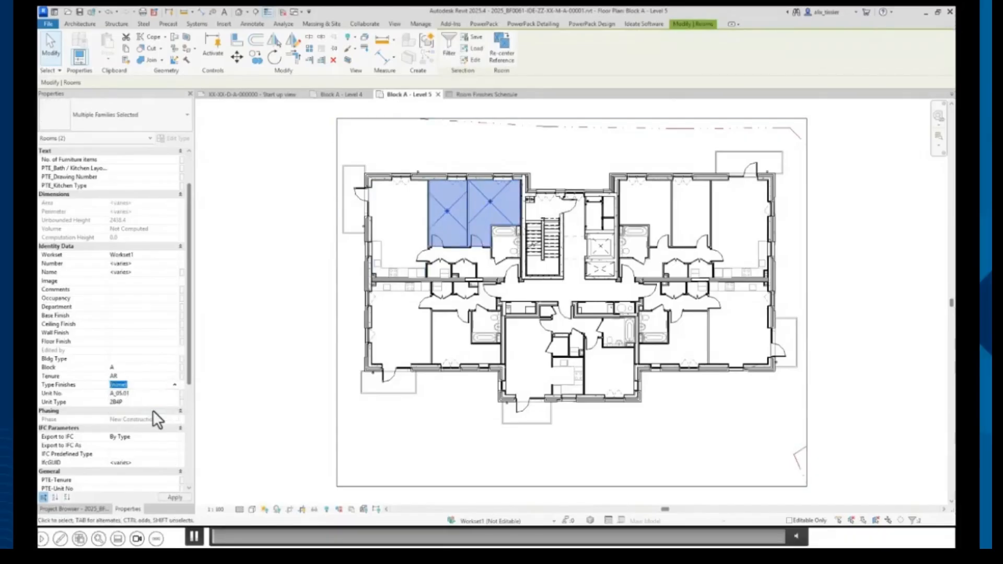
{"action": "left_click", "coordinate": [174, 493]}
{"action": "left_click", "coordinate": [265, 412]}
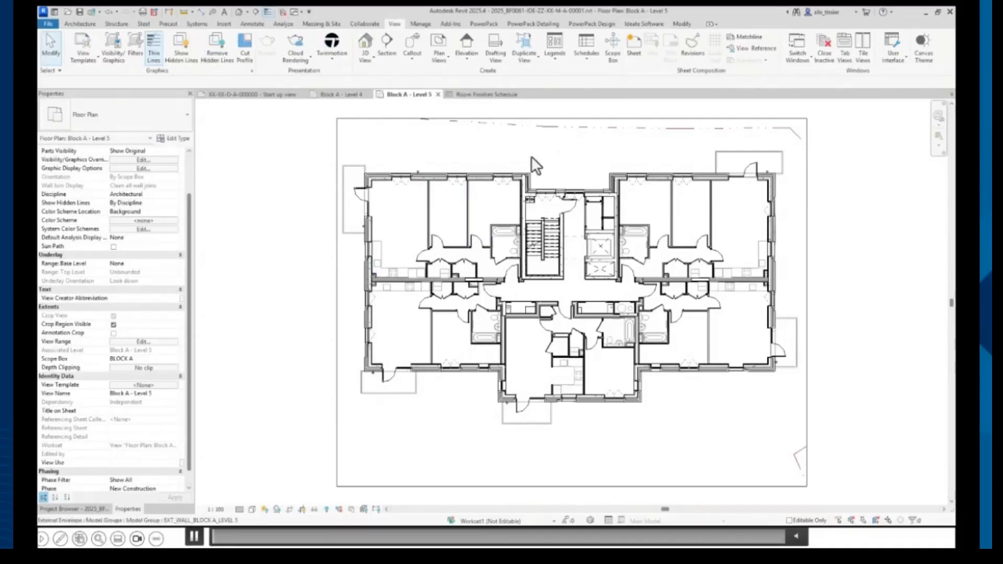
- Start a new schedule for the Windows category and set it up as a schedule of keys
{"action": "left_click", "coordinate": [583, 58]}
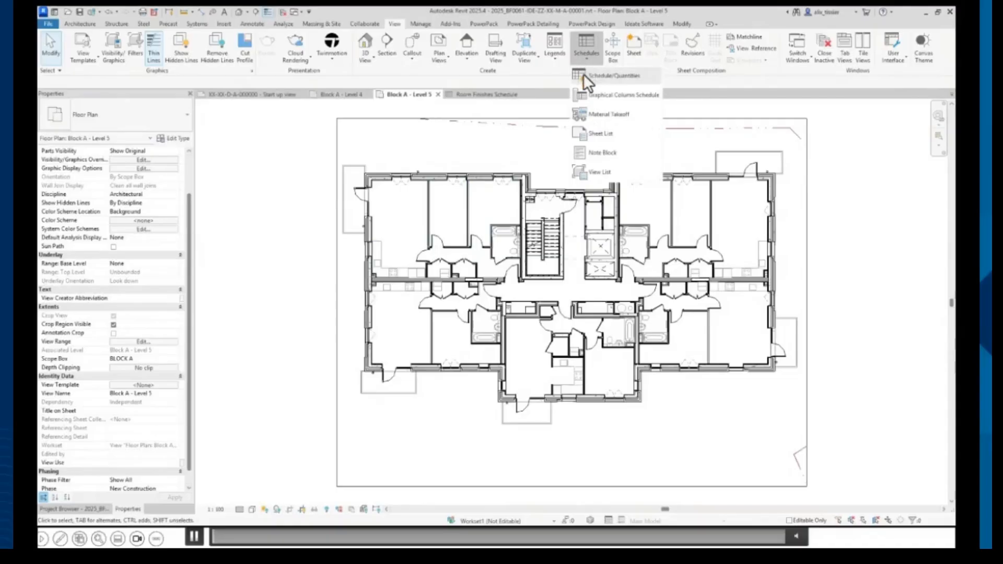
{"action": "left_click", "coordinate": [584, 74]}
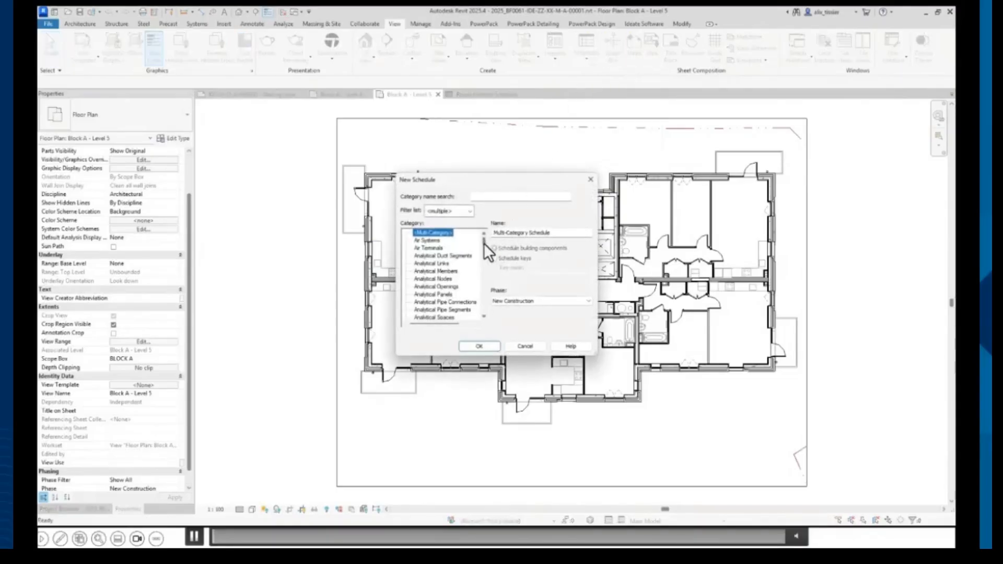
{"action": "left_click_drag", "start_coordinate": [484, 246], "coordinate": [488, 318]}
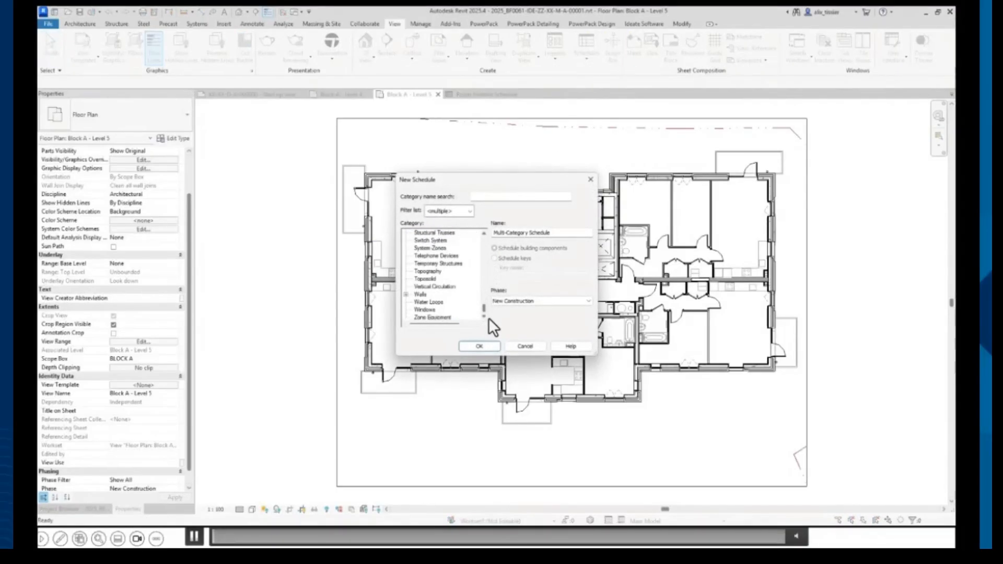
{"action": "left_click", "coordinate": [433, 308]}
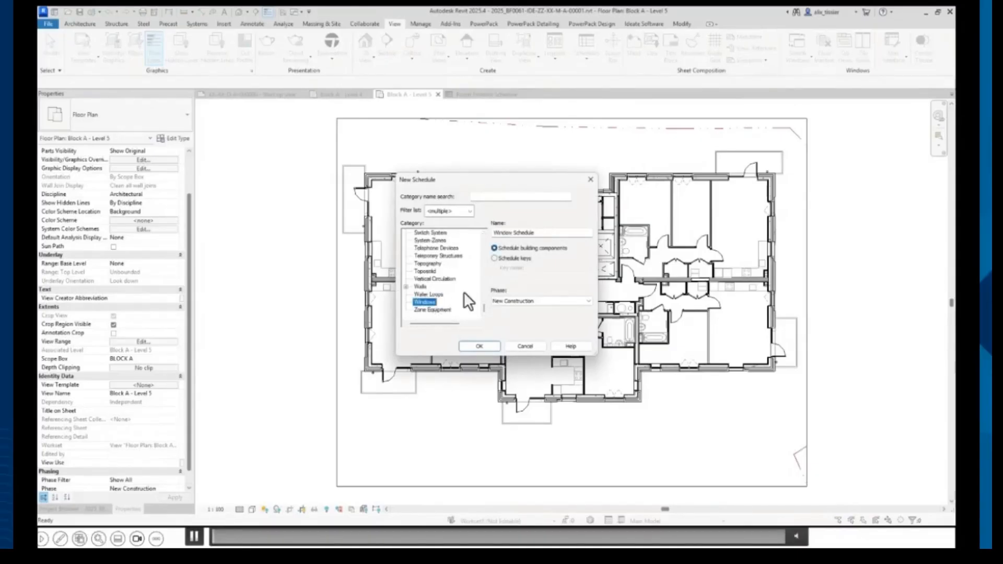
{"action": "left_click", "coordinate": [495, 259]}
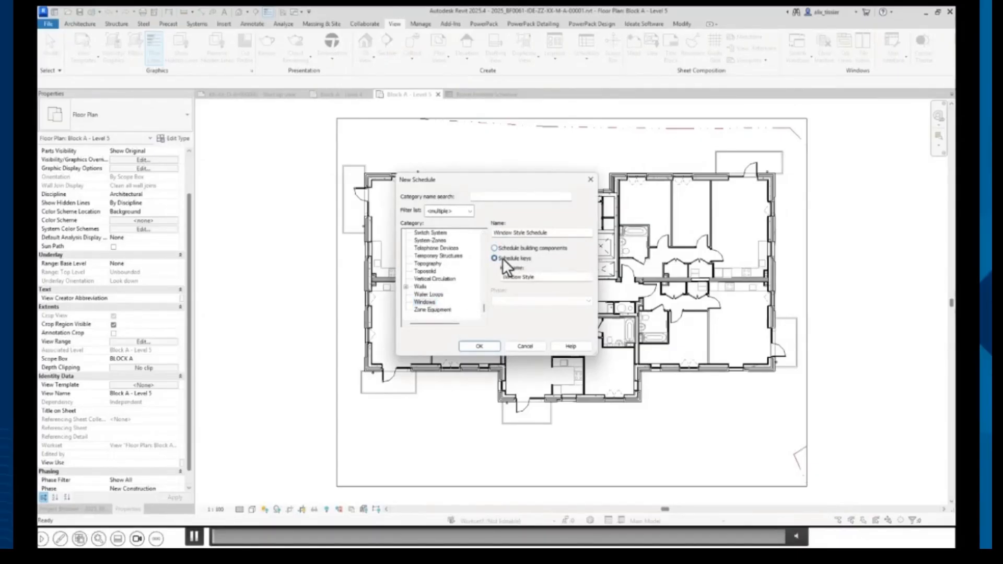
- Name the key Window Orientation and create the window schedule with Key Name as its only field
{"action": "left_click_drag", "start_coordinate": [537, 280], "coordinate": [523, 279]}
{"action": "type", "text": "C"}
{"action": "type", "text": "rientation"}
{"action": "left_click", "coordinate": [485, 344]}
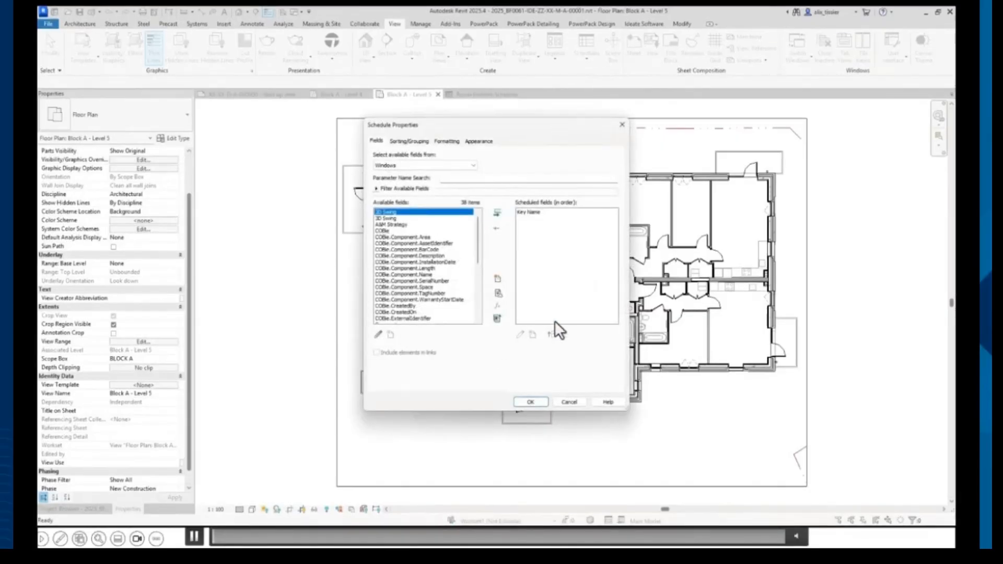
{"action": "left_click", "coordinate": [604, 212]}
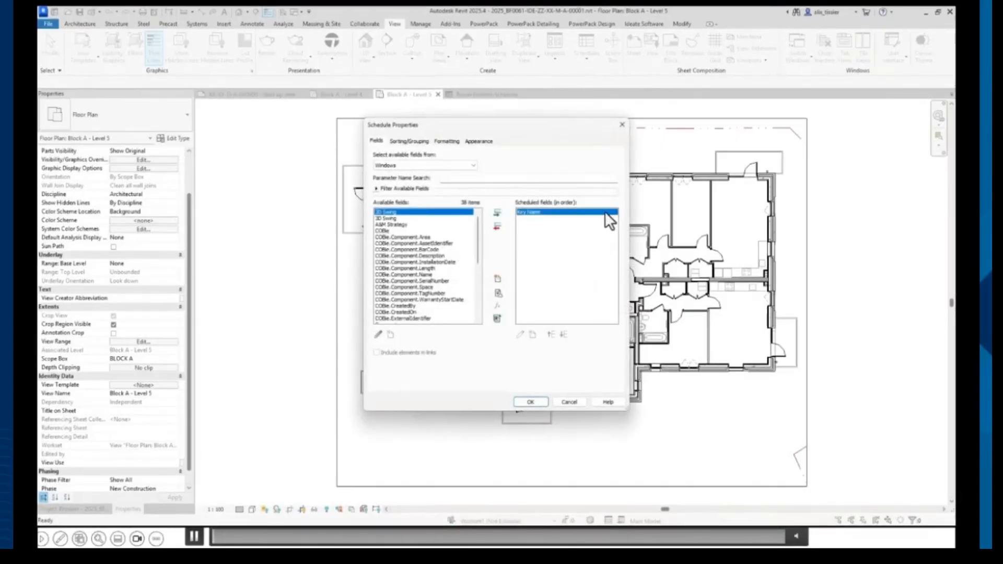
{"action": "left_click", "coordinate": [529, 402]}
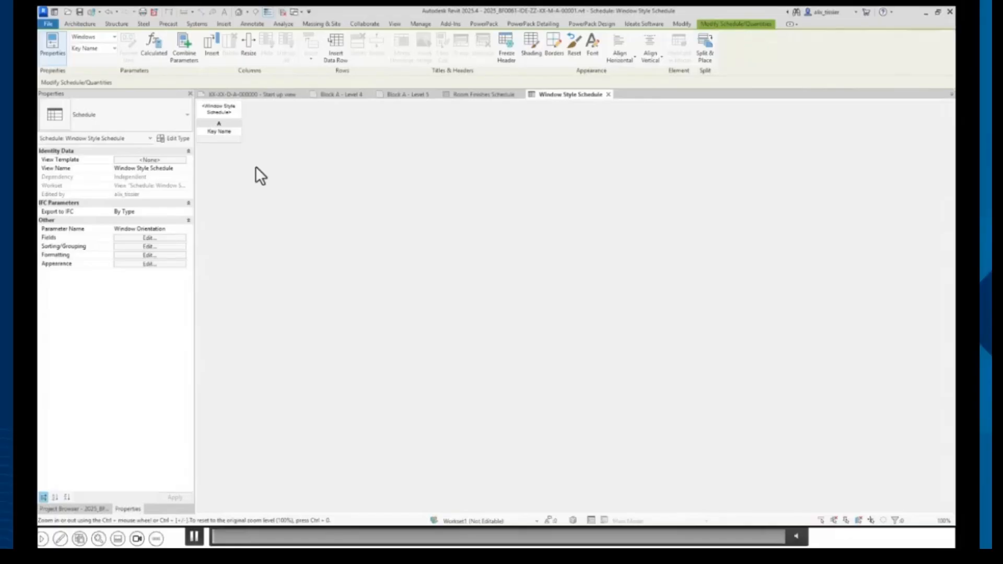
- Open Ideate BIMLink and create a new link based on the Window Style Schedule
{"action": "left_click", "coordinate": [635, 23]}
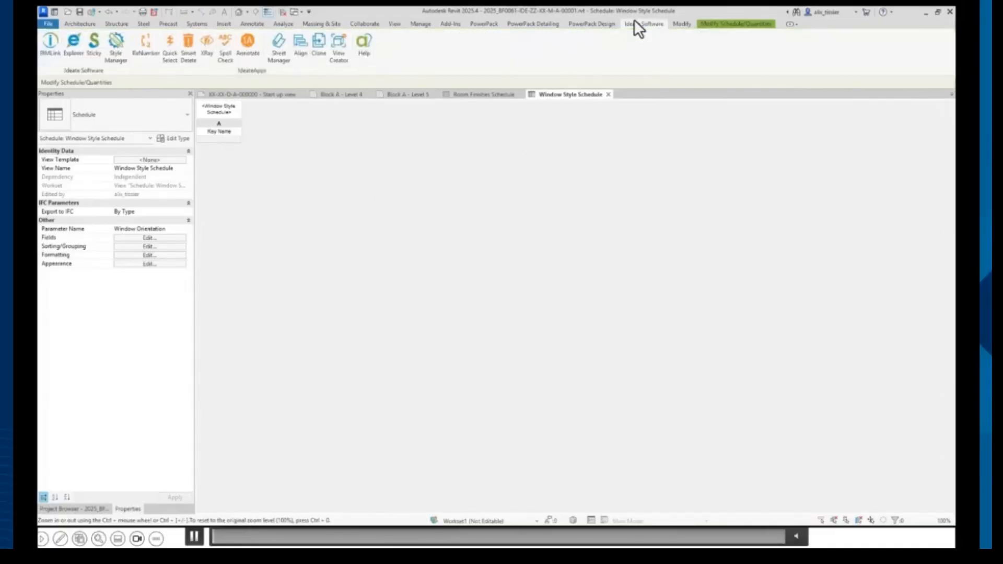
{"action": "left_click", "coordinate": [51, 46]}
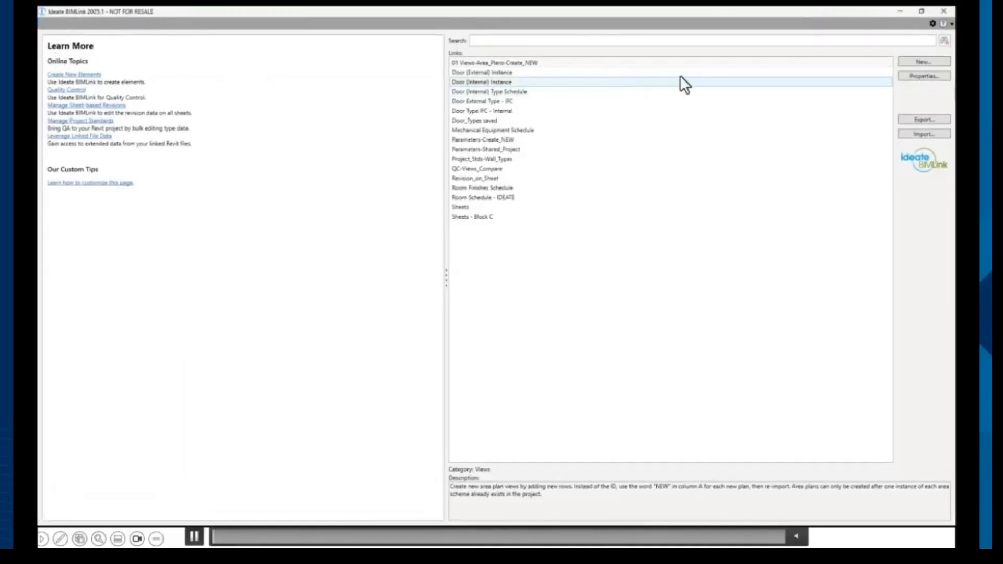
{"action": "left_click", "coordinate": [916, 62]}
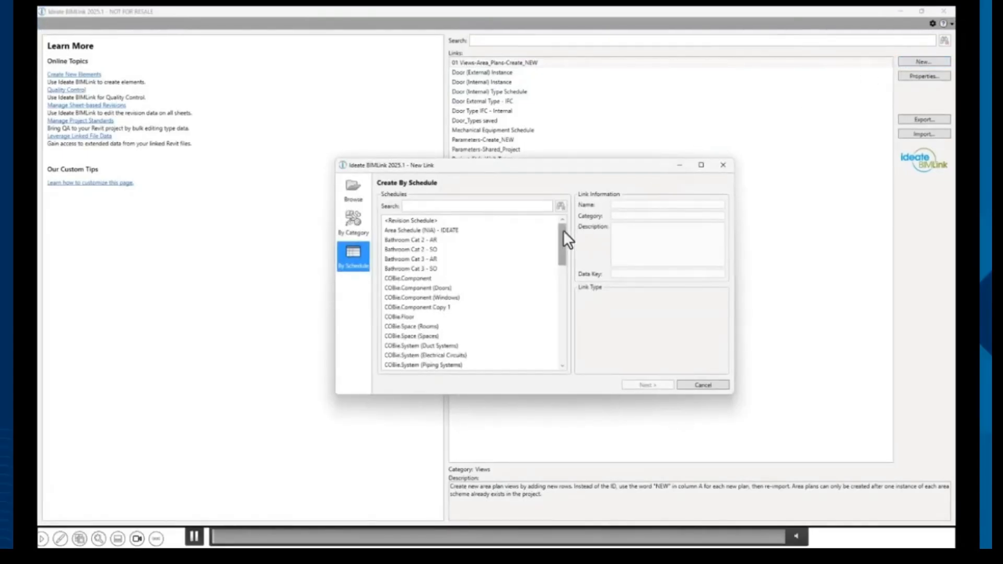
{"action": "left_click_drag", "start_coordinate": [563, 230], "coordinate": [569, 330]}
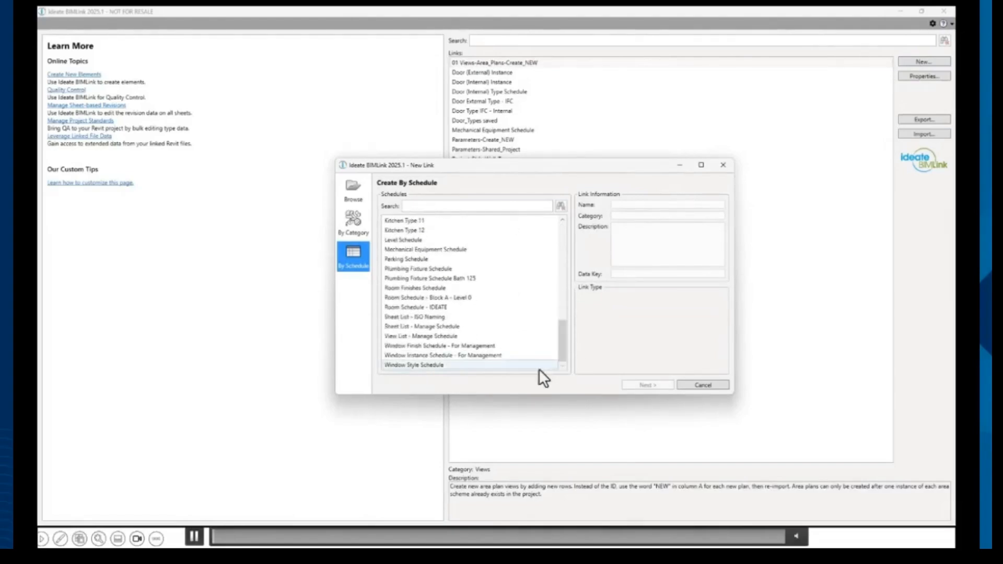
{"action": "left_click", "coordinate": [447, 365]}
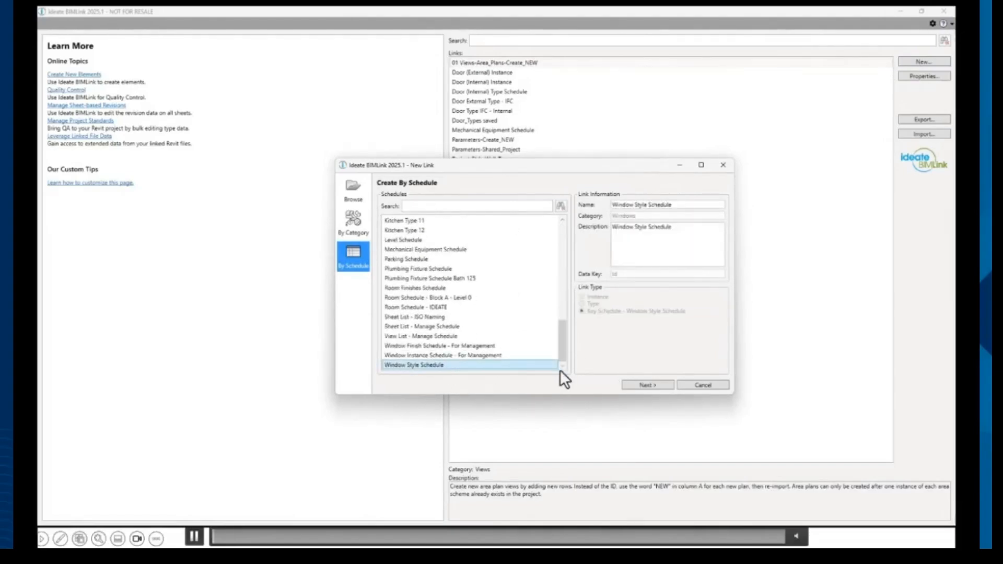
{"action": "left_click", "coordinate": [648, 385]}
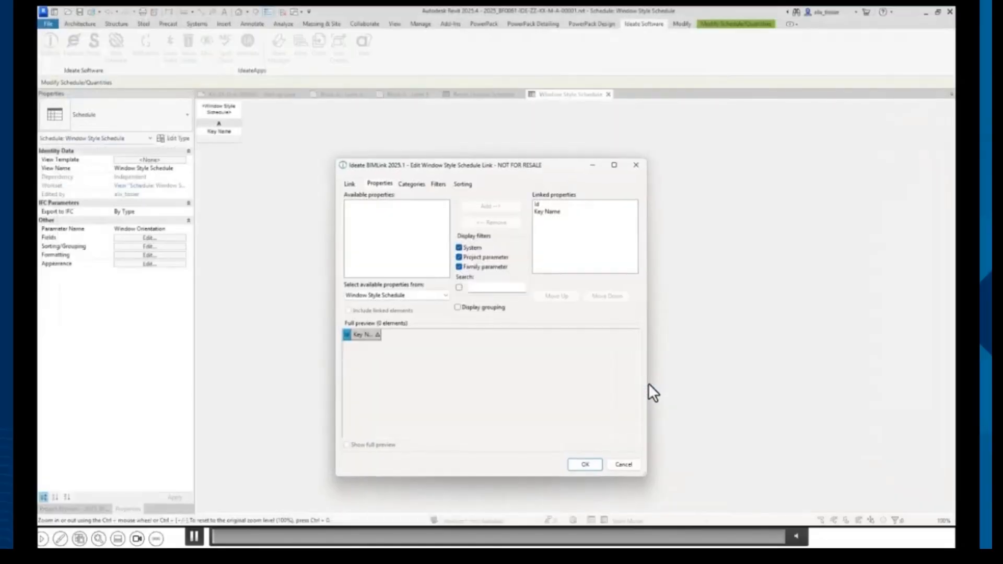
- Check that Id and Key Name are the linked properties and save the Window Style Schedule link
{"action": "left_click", "coordinate": [593, 212]}
{"action": "left_click", "coordinate": [593, 204]}
{"action": "left_click", "coordinate": [593, 211]}
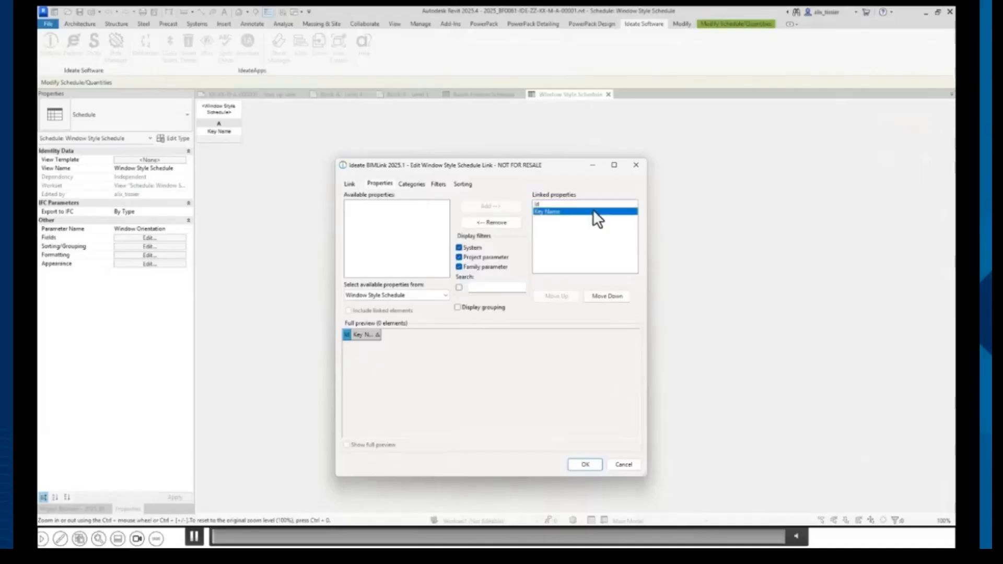
{"action": "left_click", "coordinate": [585, 465]}
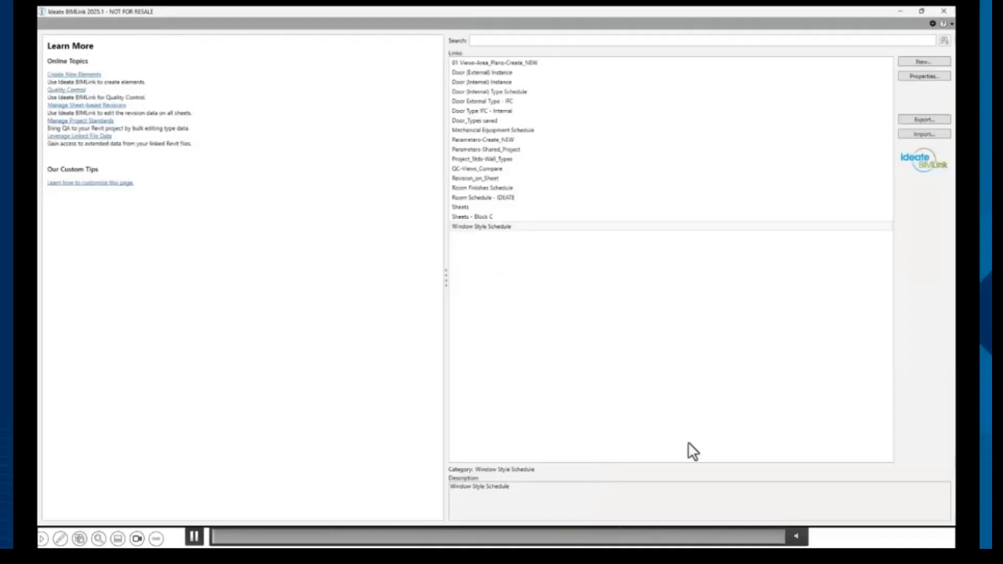
- Export the Window Style Schedule link to the Desktop as an Excel file named Window Style Schedule and open it
{"action": "left_click", "coordinate": [923, 120]}
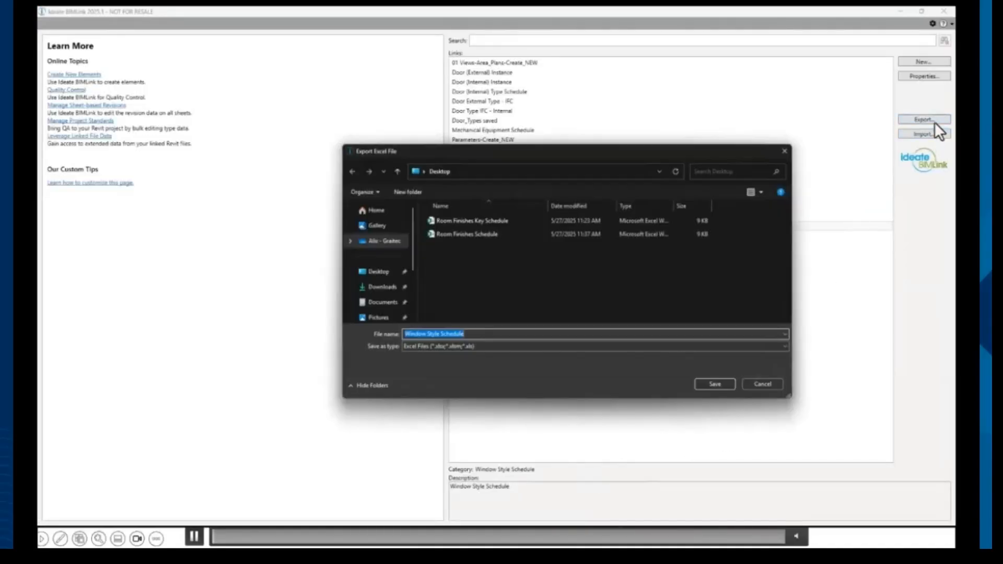
{"action": "left_click", "coordinate": [714, 385]}
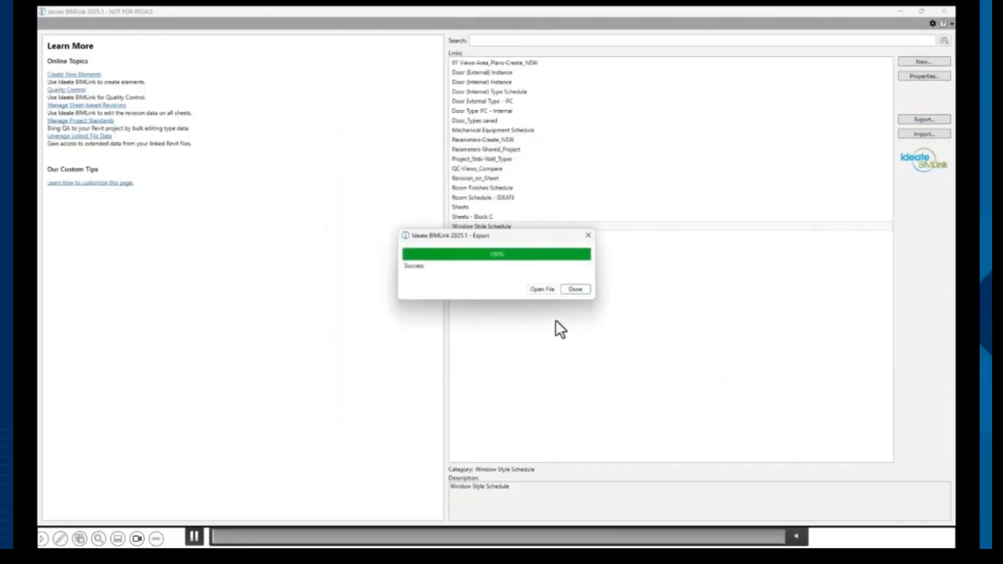
{"action": "left_click", "coordinate": [542, 289]}
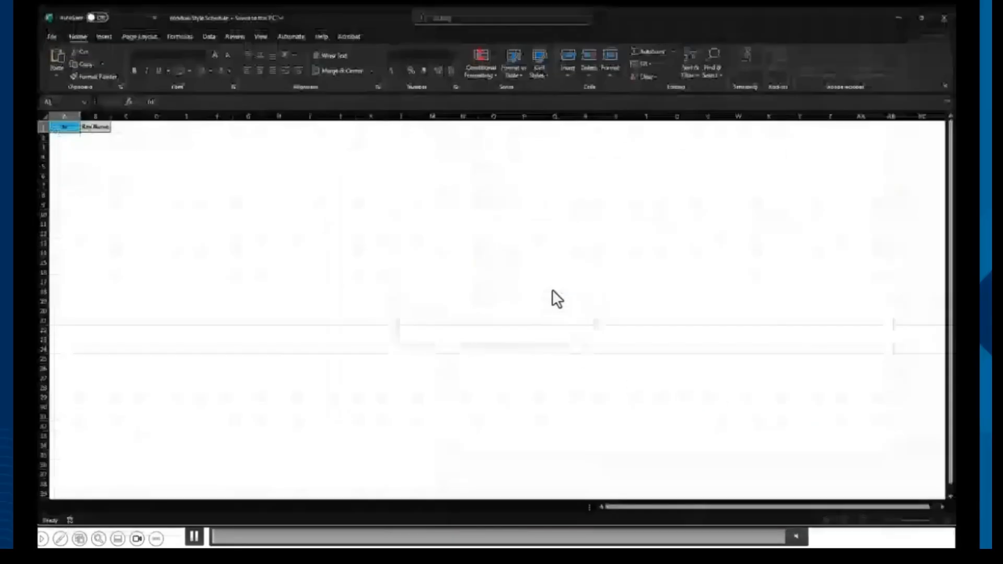
- Enter NEW in the Id column at A2 and fill it down to A5
{"action": "left_click", "coordinate": [68, 138]}
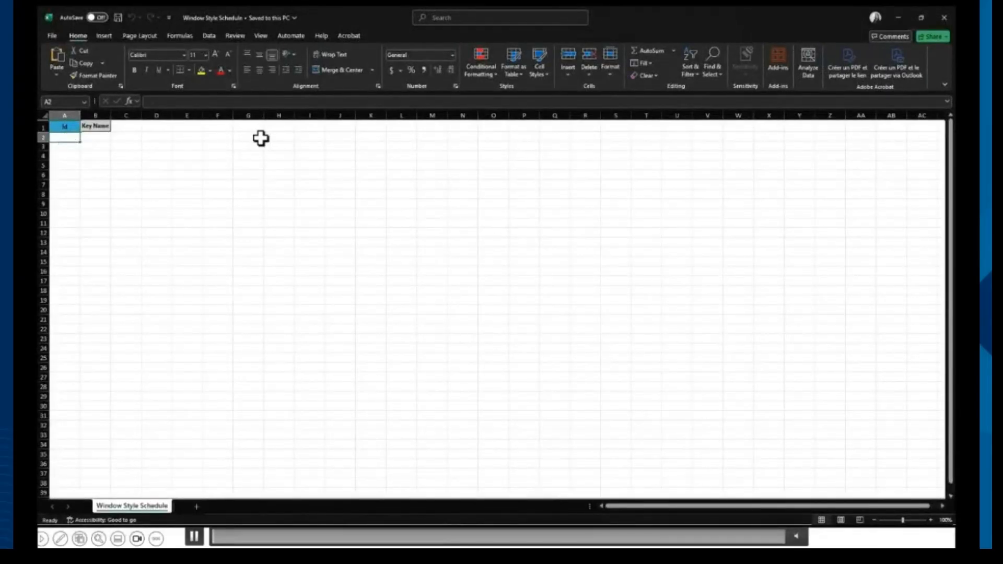
{"action": "type", "text": "NEW"}
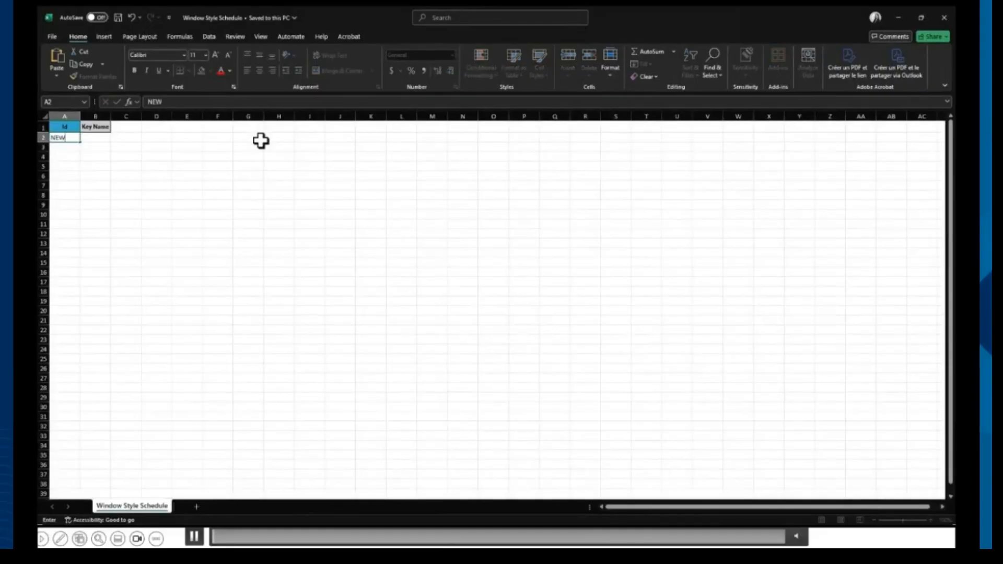
{"action": "key", "text": "Return"}
{"action": "left_click", "coordinate": [69, 138]}
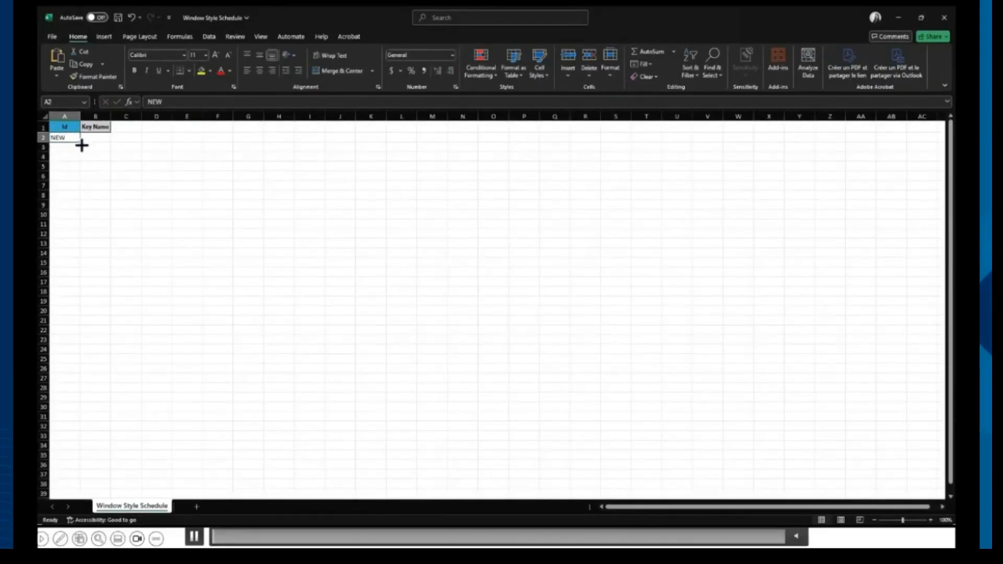
{"action": "left_click_drag", "start_coordinate": [80, 142], "coordinate": [78, 171]}
- Enter the key names North, South, East and West in cells B2 to B5
{"action": "left_click", "coordinate": [98, 137]}
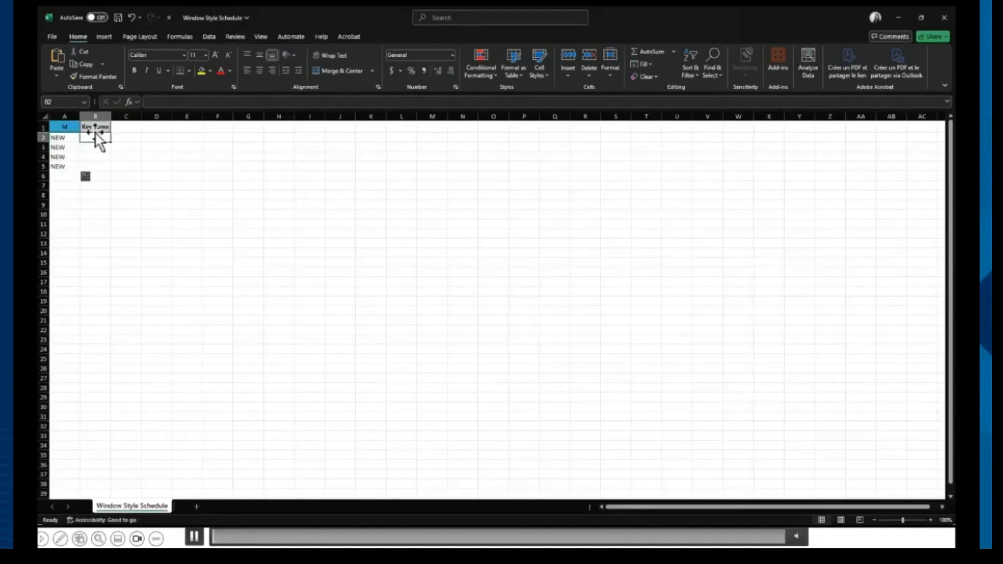
{"action": "type", "text": "No"}
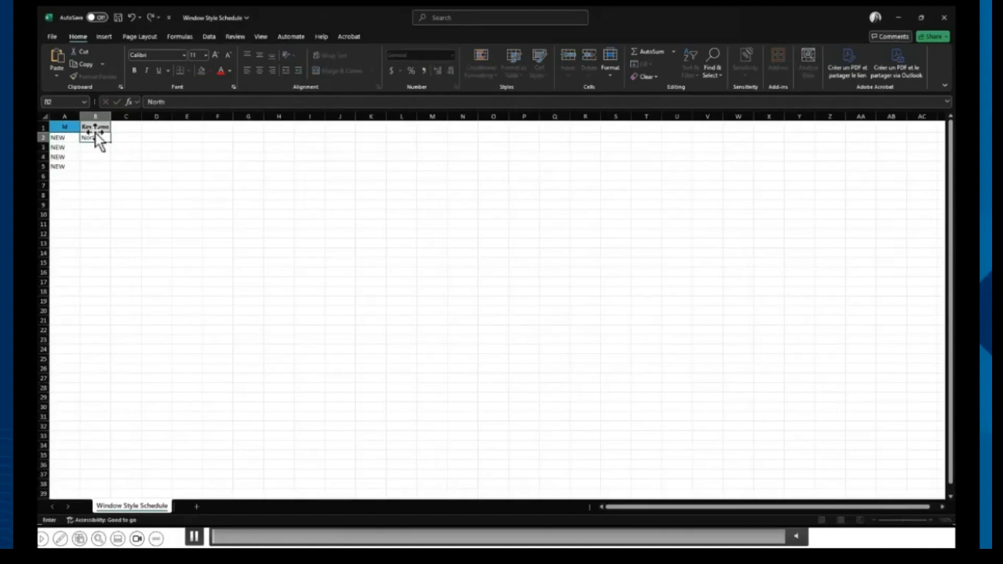
{"action": "type", "text": "rth"}
{"action": "key", "text": "Return"}
{"action": "type", "text": "South"}
{"action": "key", "text": "Return"}
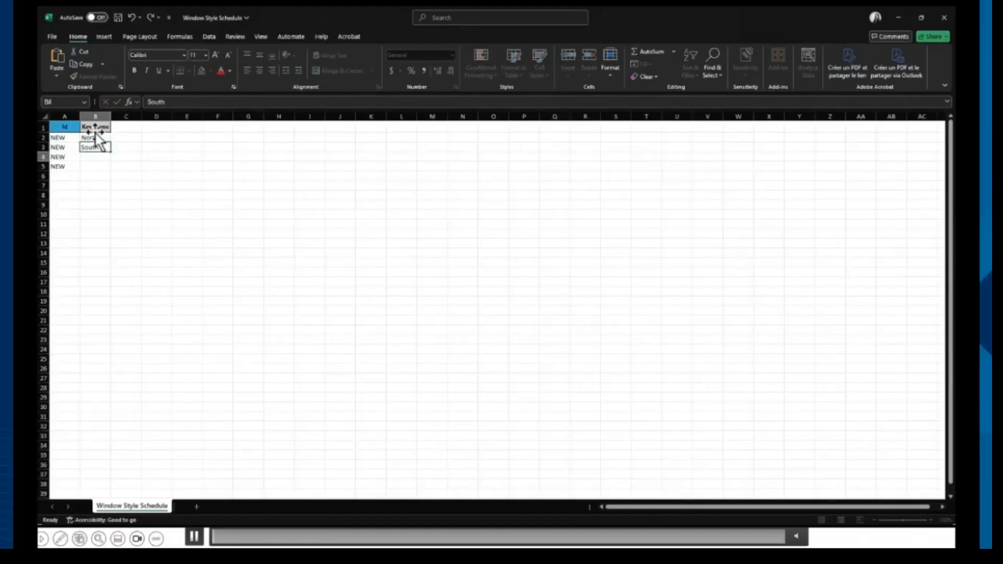
{"action": "type", "text": "East"}
{"action": "key", "text": "Return"}
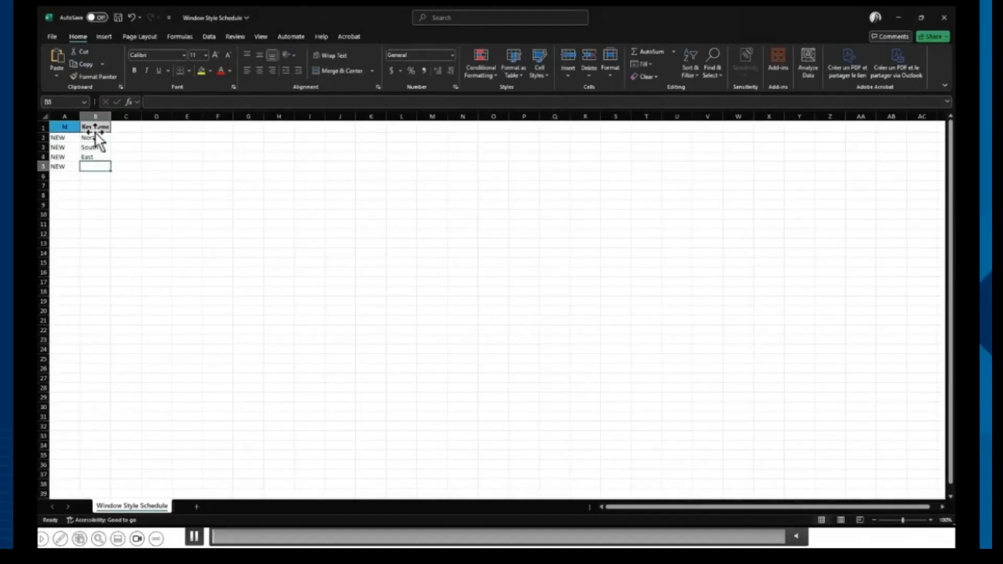
{"action": "type", "text": "West"}
{"action": "key", "text": "Return"}
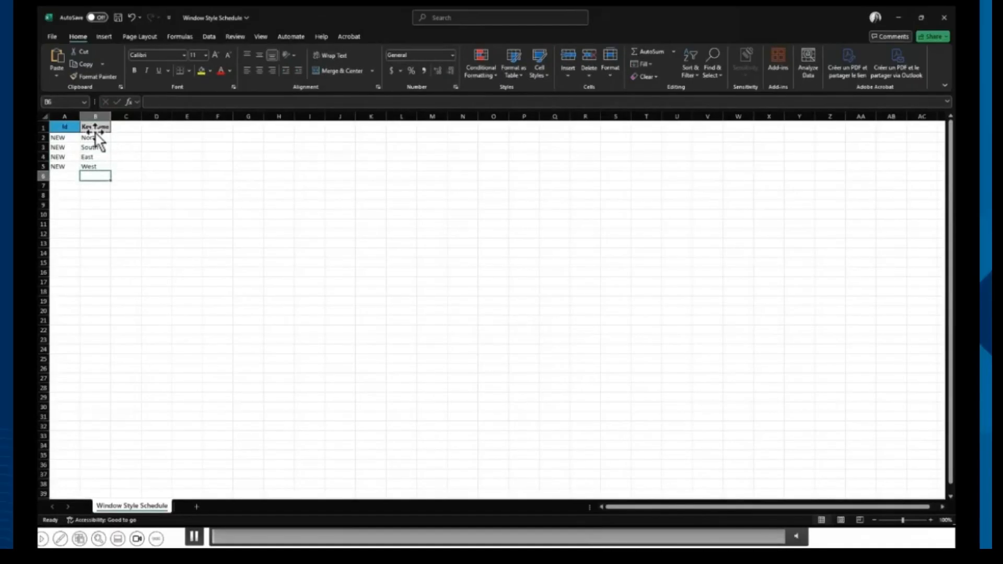
{"action": "left_click", "coordinate": [123, 156]}
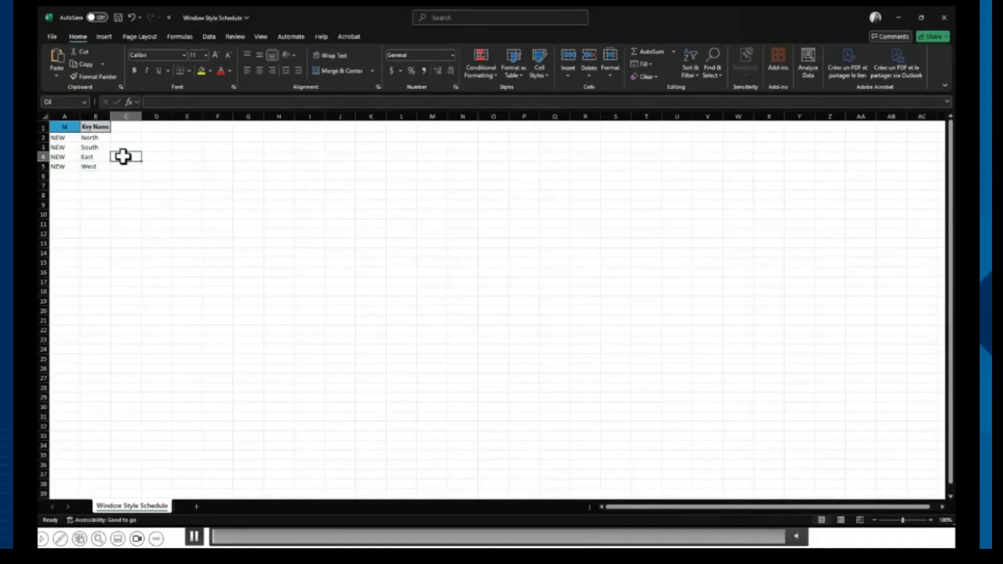
- Save and close the workbook, and import the Window Style Schedule file from the Desktop through BIMLink to create the new keys
{"action": "left_click", "coordinate": [116, 20]}
{"action": "left_click", "coordinate": [939, 17]}
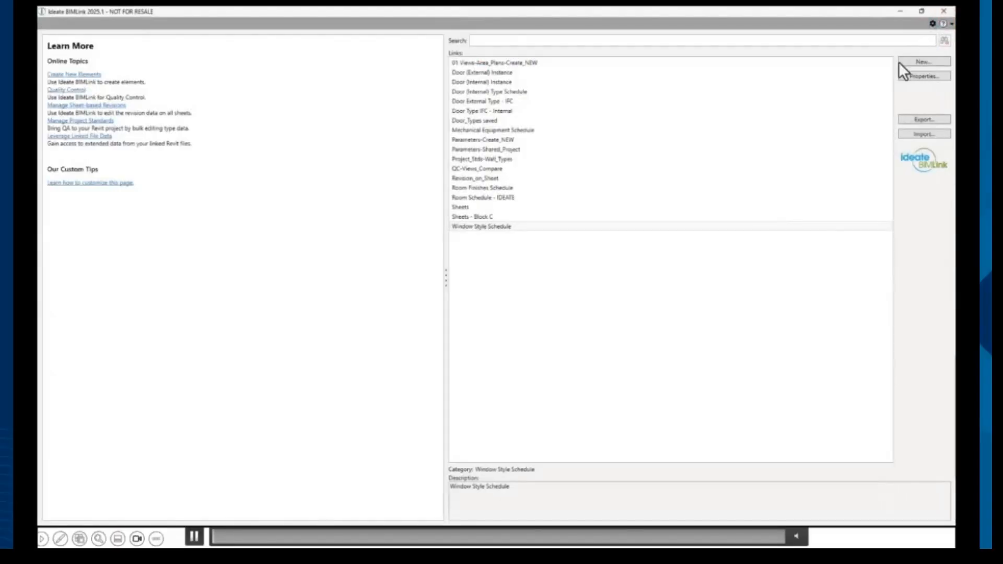
{"action": "left_click", "coordinate": [918, 135]}
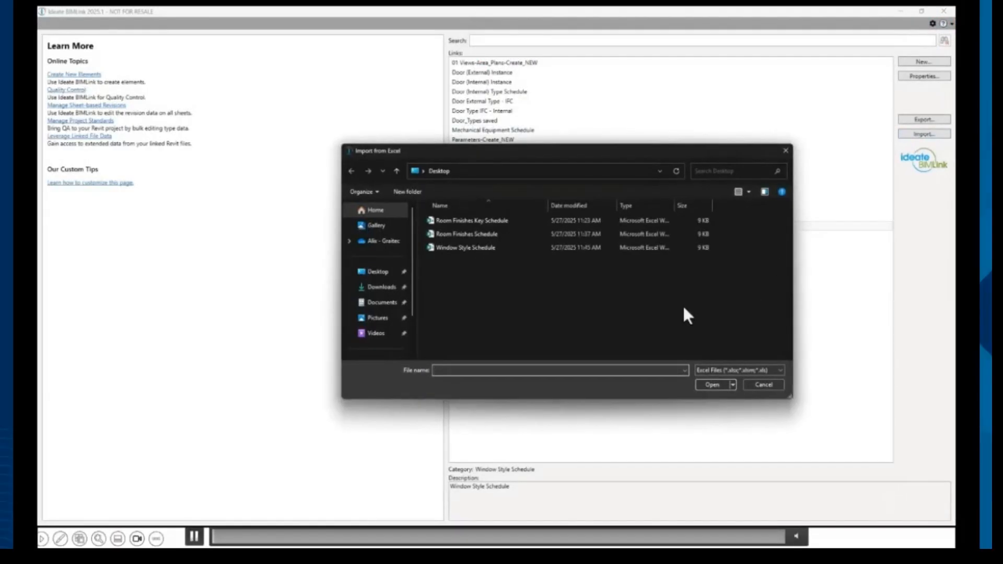
{"action": "left_click", "coordinate": [482, 250]}
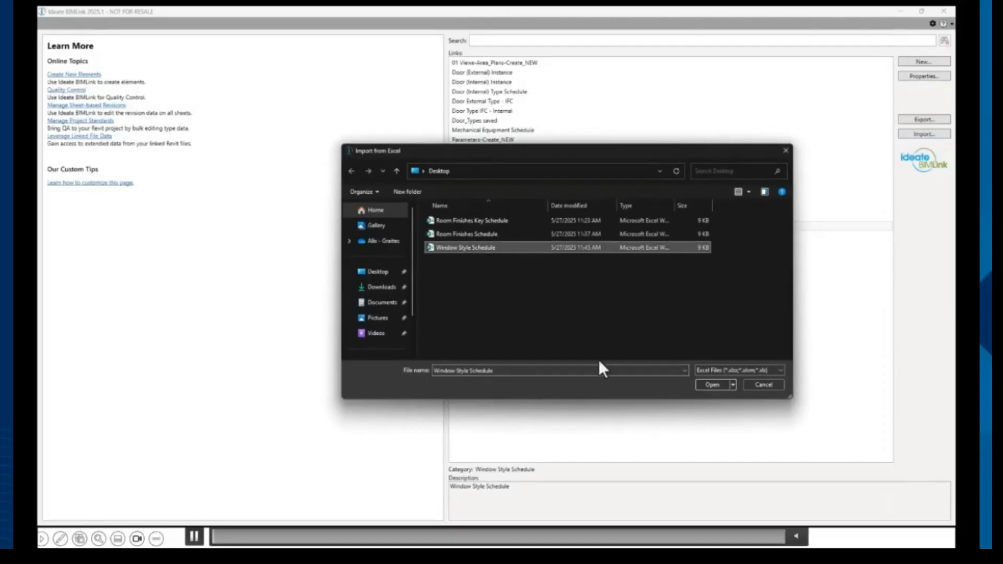
{"action": "left_click", "coordinate": [717, 385]}
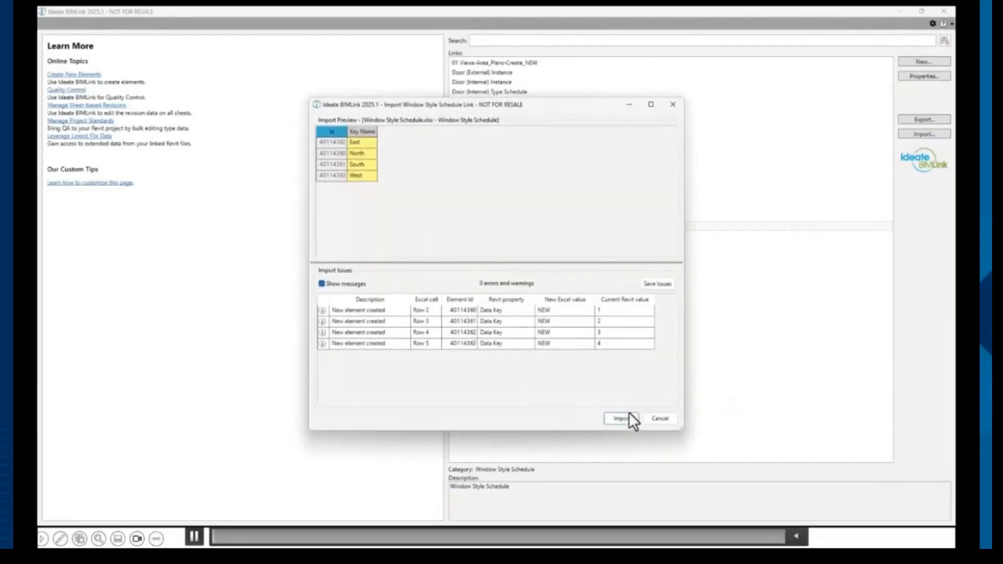
{"action": "left_click_drag", "start_coordinate": [571, 312], "coordinate": [578, 343]}
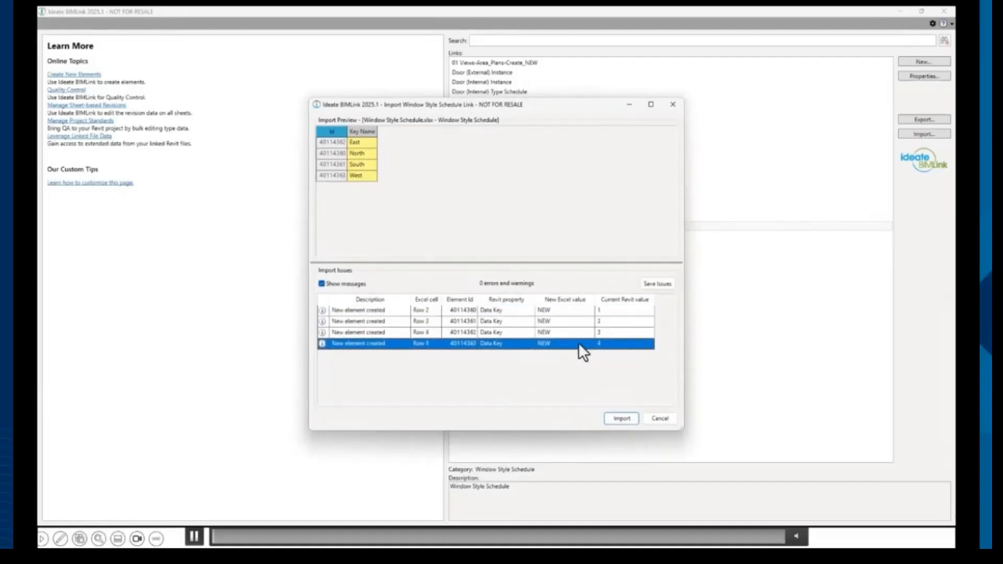
{"action": "left_click", "coordinate": [615, 419]}
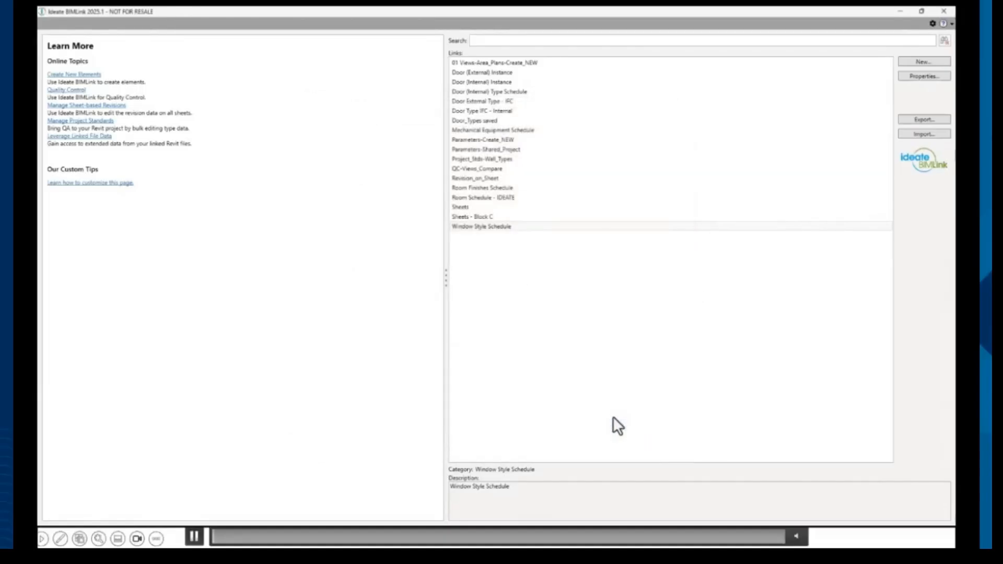
{"action": "left_click", "coordinate": [944, 10]}
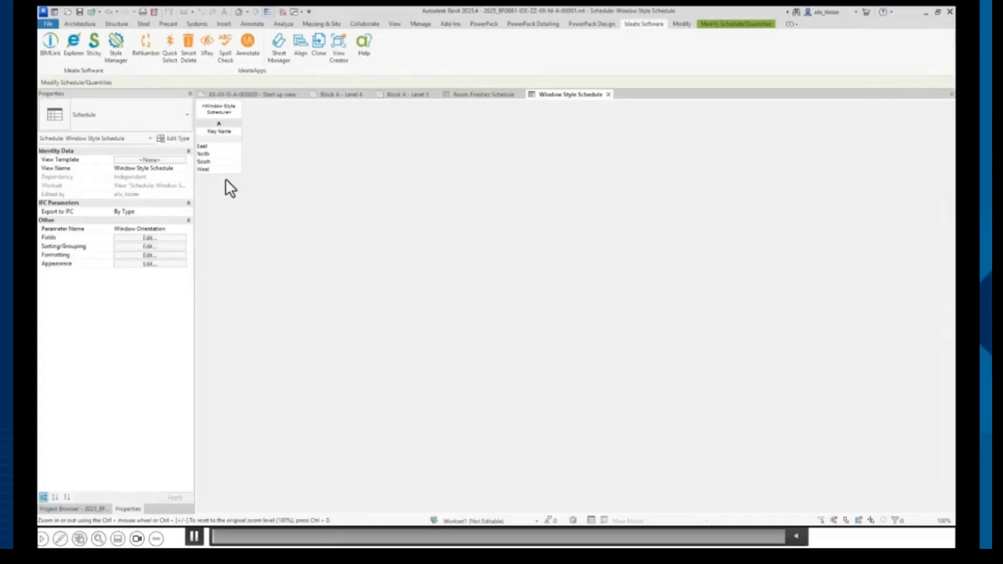
- In the Block A - Level 5 floor plan, set the Window Orientation of the north facade's westernmost window to North
{"action": "left_click", "coordinate": [397, 97]}
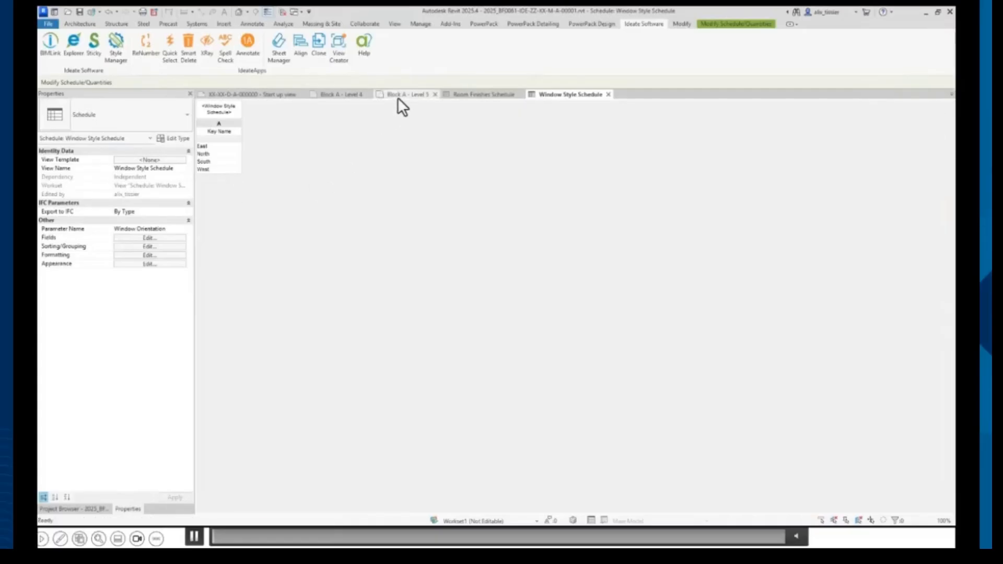
{"action": "scroll", "coordinate": [399, 140], "scroll_direction": "up", "scroll_amount": 2}
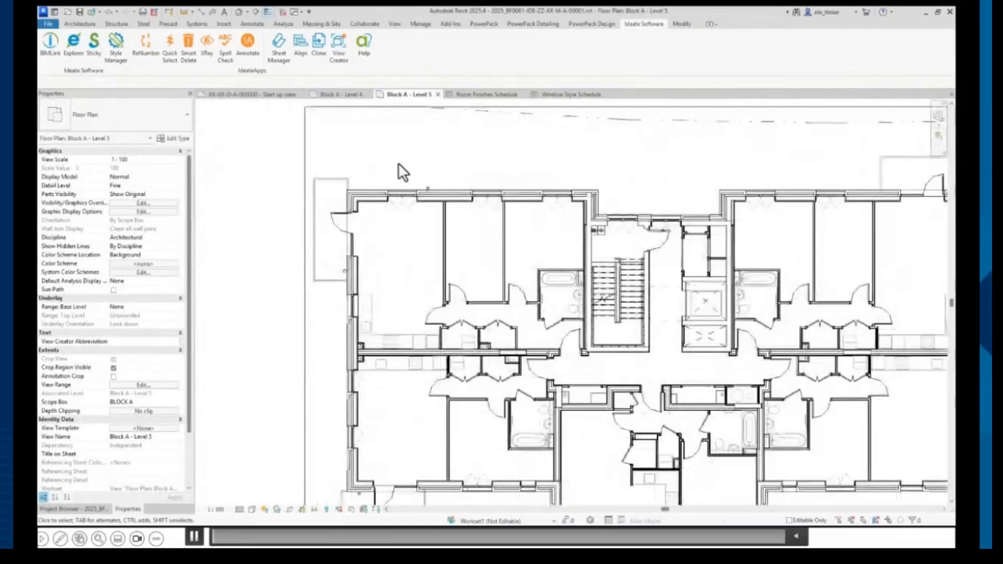
{"action": "left_click", "coordinate": [405, 203]}
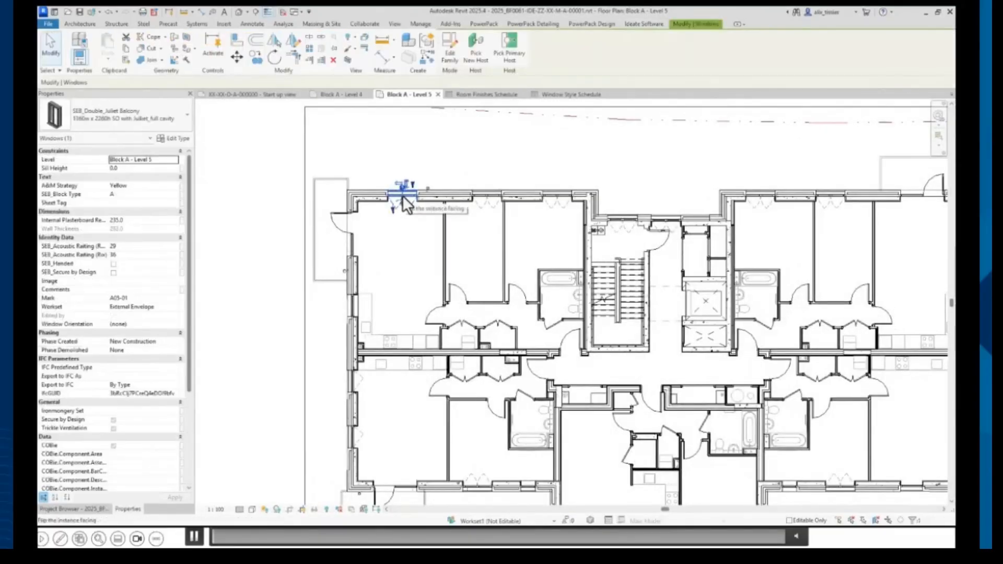
{"action": "left_click", "coordinate": [172, 326]}
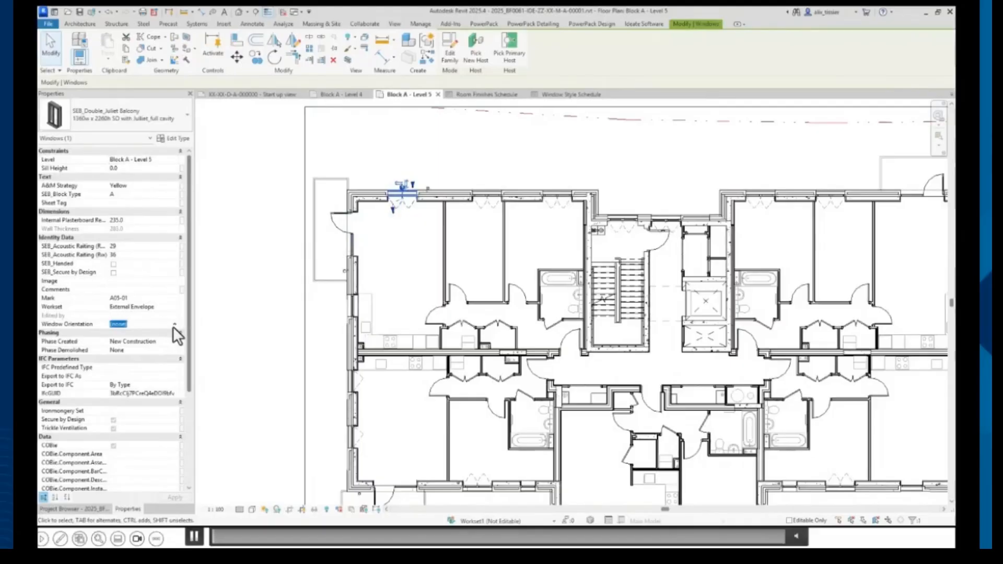
{"action": "left_click", "coordinate": [172, 326]}
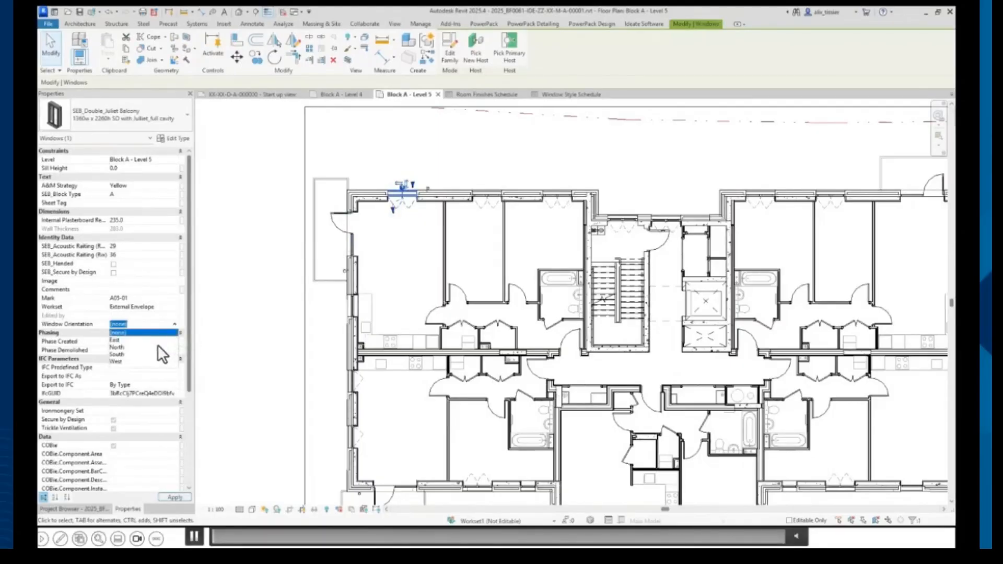
{"action": "left_click", "coordinate": [158, 344]}
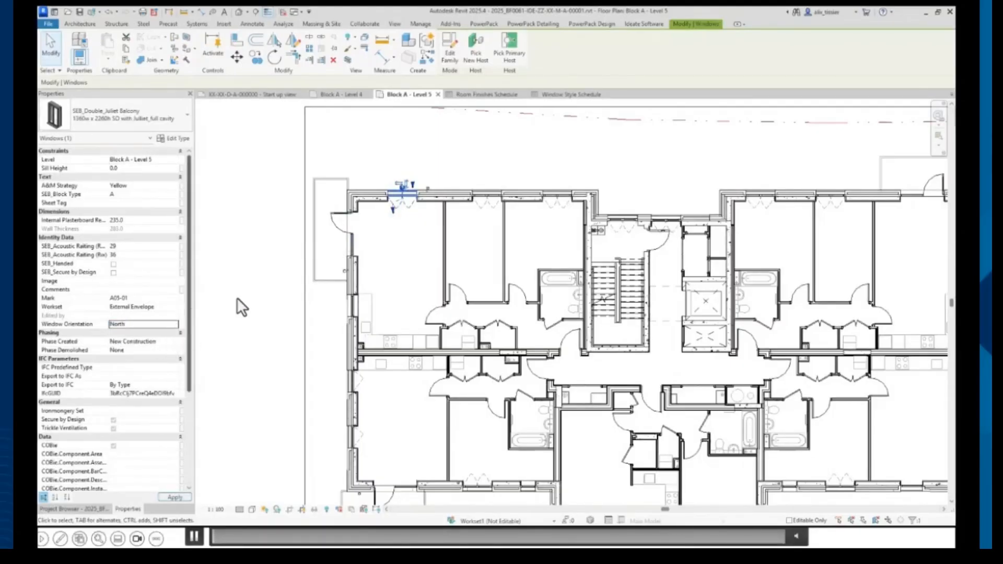
{"action": "left_click", "coordinate": [249, 256]}
- Select the elements along the building's north side, filter the selection to Windows only, and set their Window Orientation to North
{"action": "scroll", "coordinate": [250, 256], "scroll_direction": "down", "scroll_amount": 2}
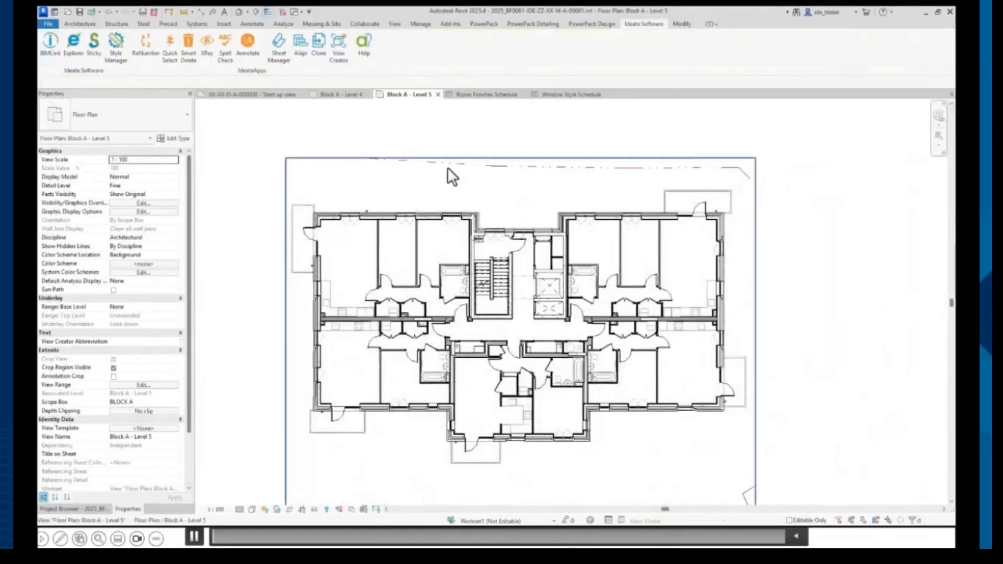
{"action": "left_click_drag", "start_coordinate": [267, 171], "coordinate": [757, 259]}
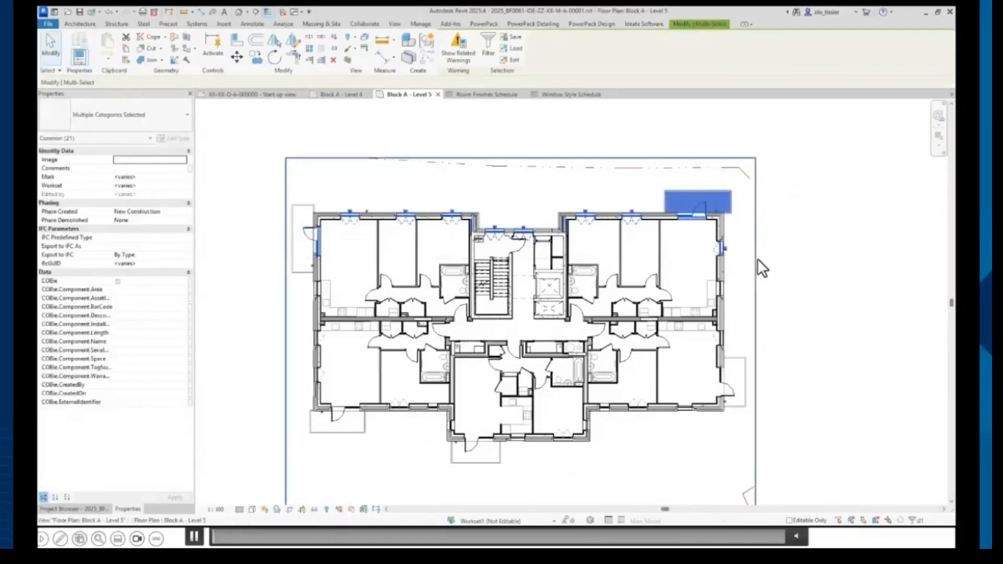
{"action": "left_click", "coordinate": [913, 520]}
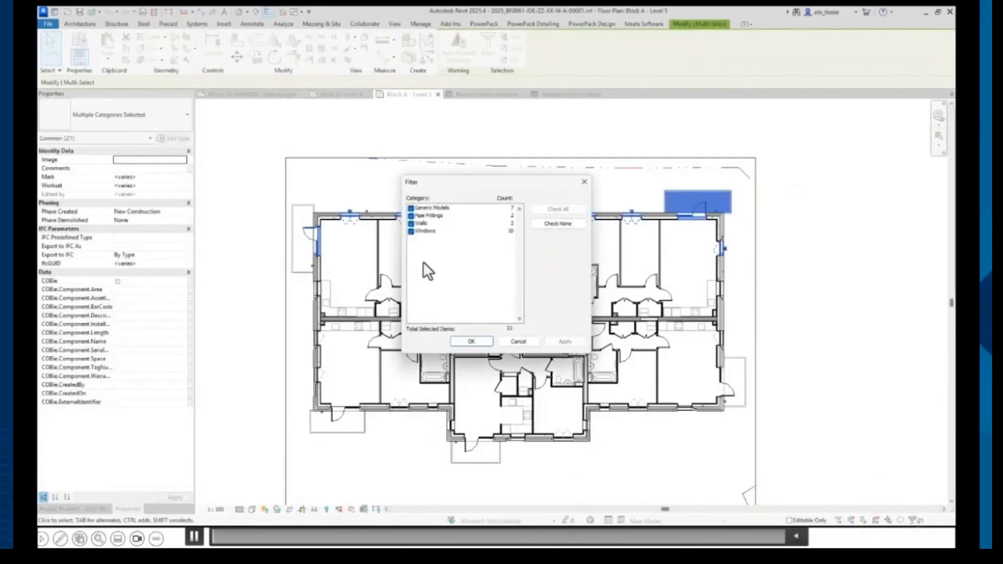
{"action": "left_click", "coordinate": [553, 223]}
{"action": "left_click", "coordinate": [411, 232]}
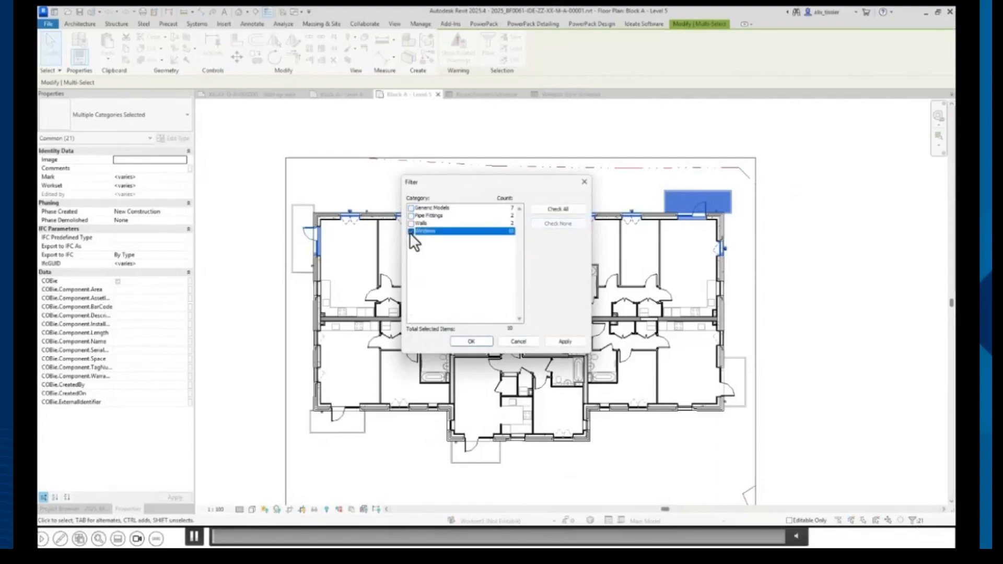
{"action": "left_click", "coordinate": [470, 341]}
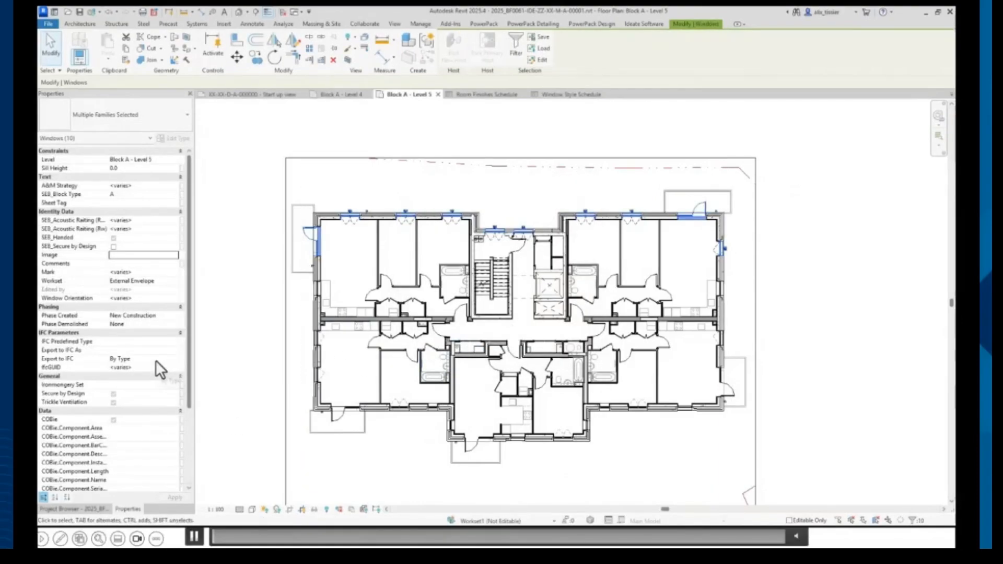
{"action": "left_click", "coordinate": [176, 300]}
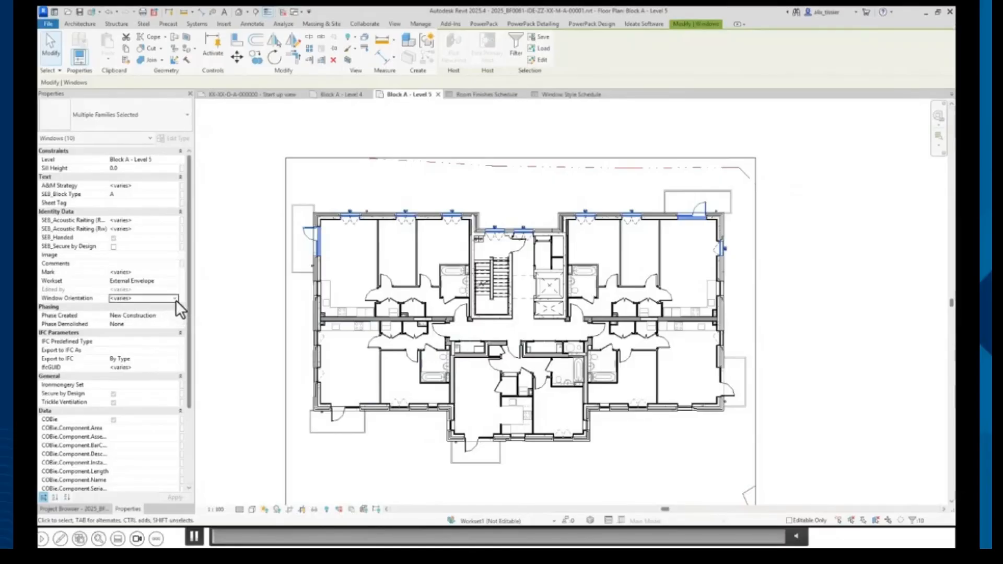
{"action": "left_click", "coordinate": [176, 300]}
{"action": "left_click", "coordinate": [121, 321]}
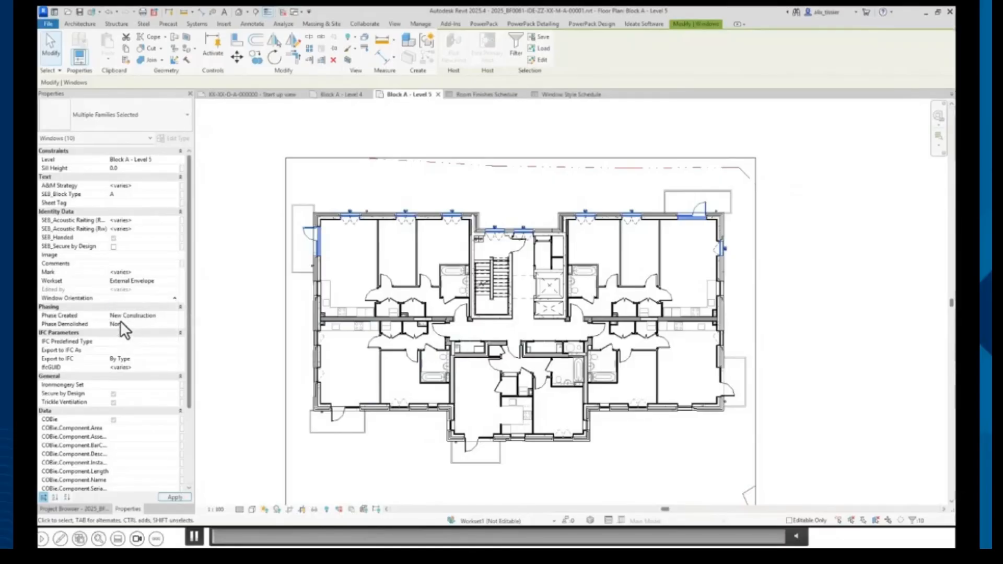
{"action": "left_click", "coordinate": [172, 498]}
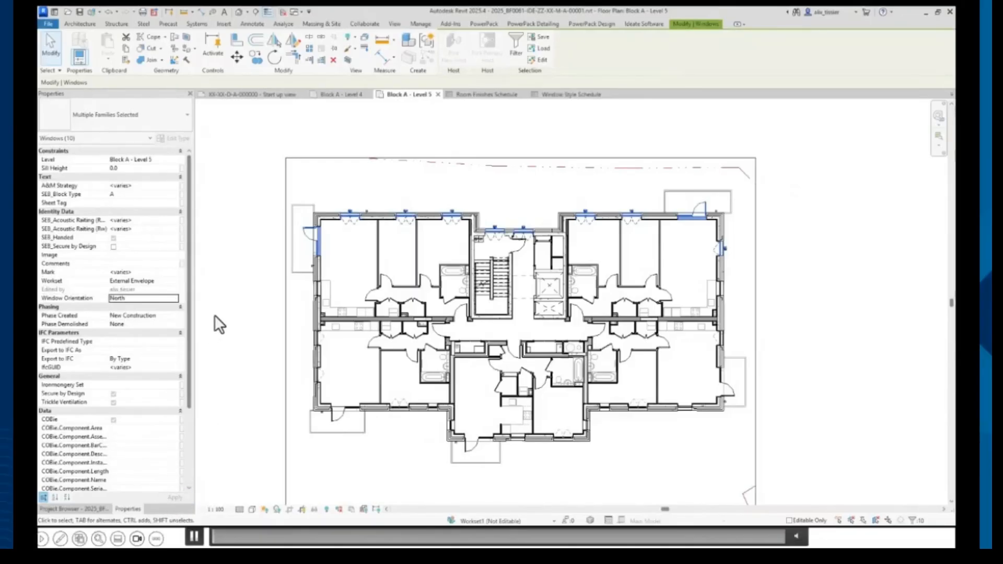
{"action": "key", "text": "Escape"}
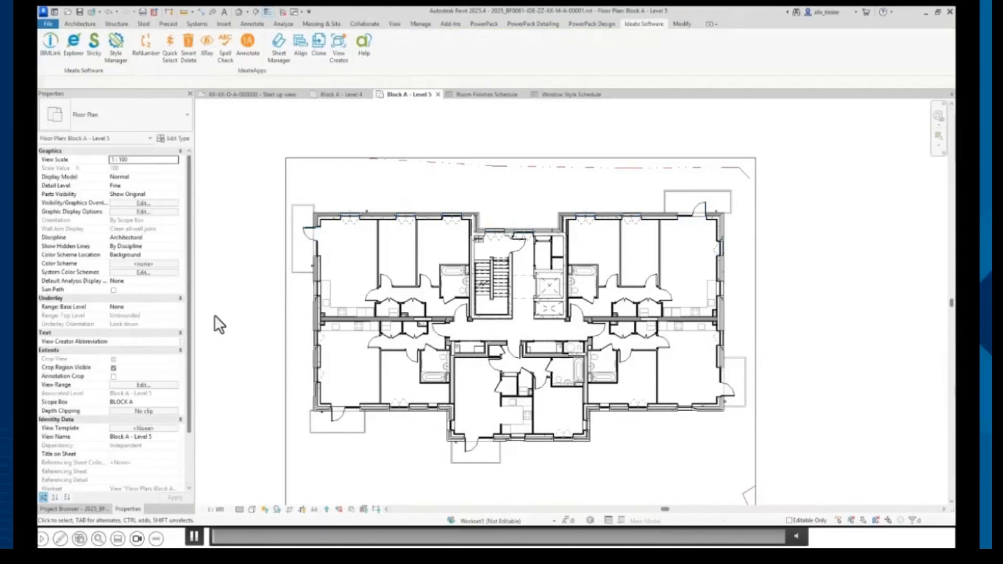
- Check the Window Orientation of one north facade window and open the Window Instance Schedule - For Management
{"action": "left_click", "coordinate": [455, 225]}
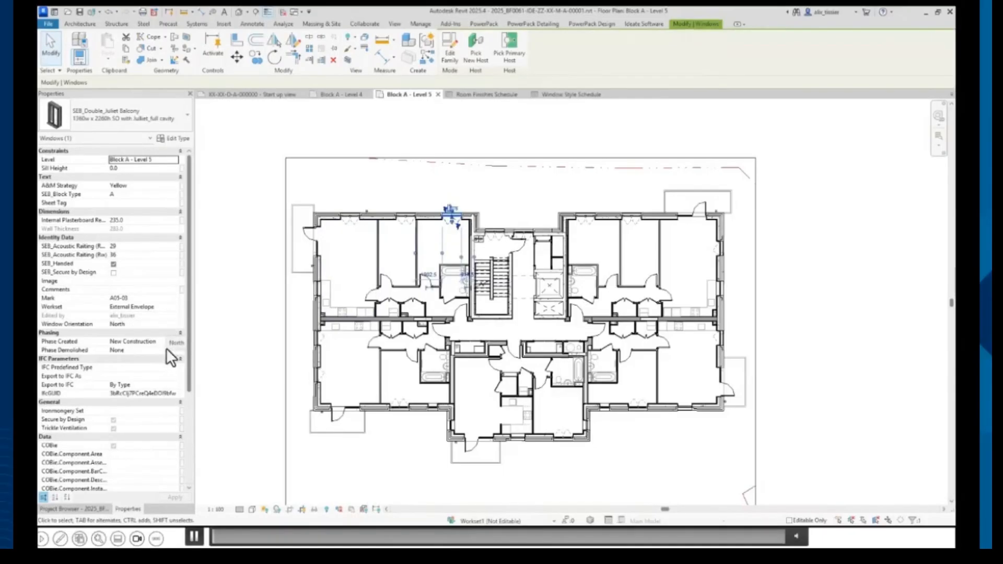
{"action": "left_click", "coordinate": [94, 510]}
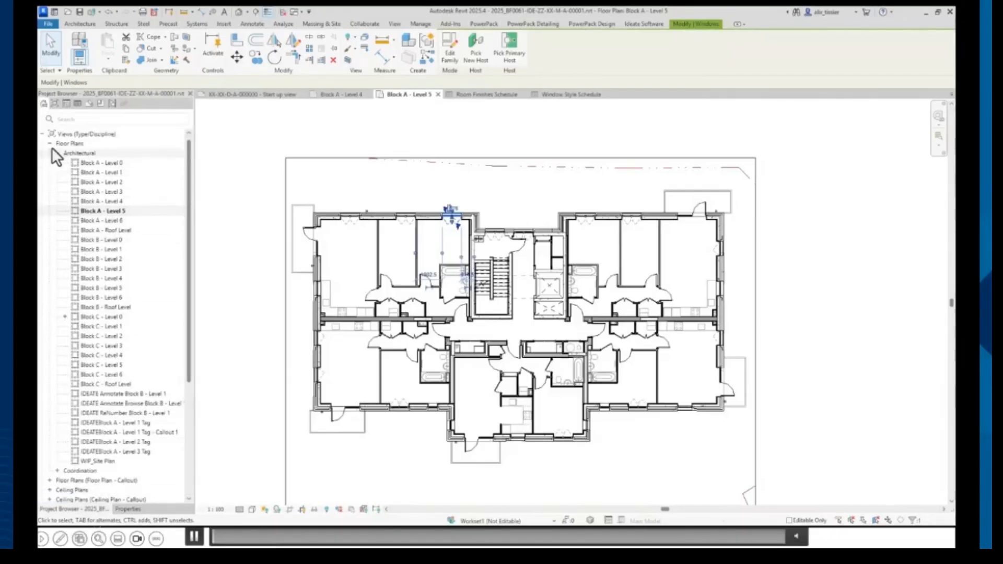
{"action": "left_click", "coordinate": [42, 134]}
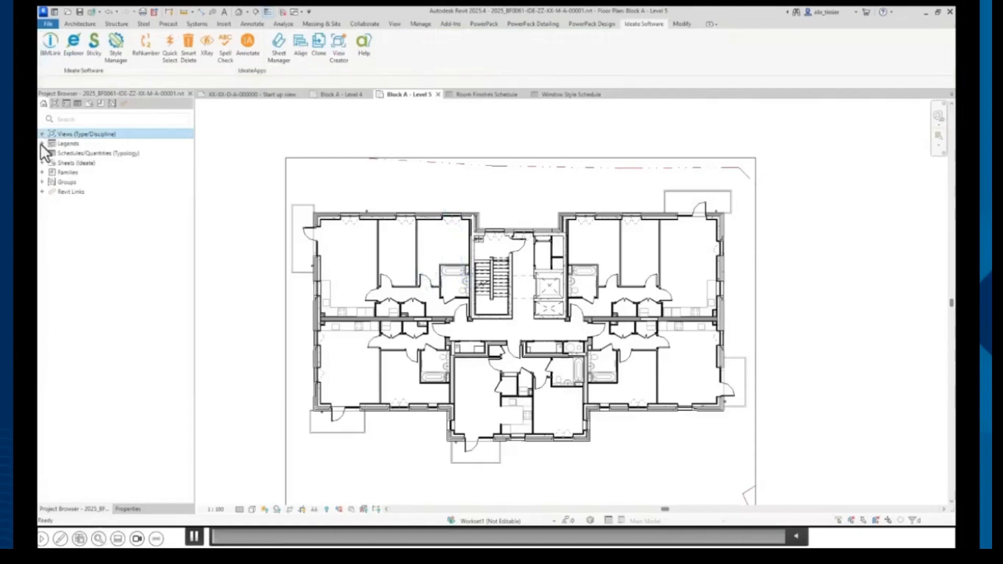
{"action": "left_click", "coordinate": [43, 153]}
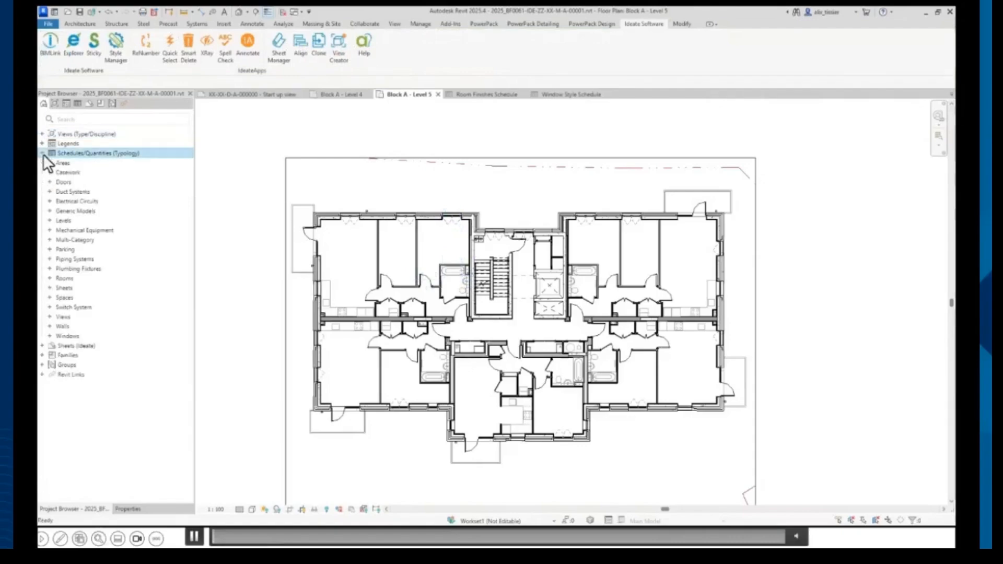
{"action": "left_click", "coordinate": [49, 336]}
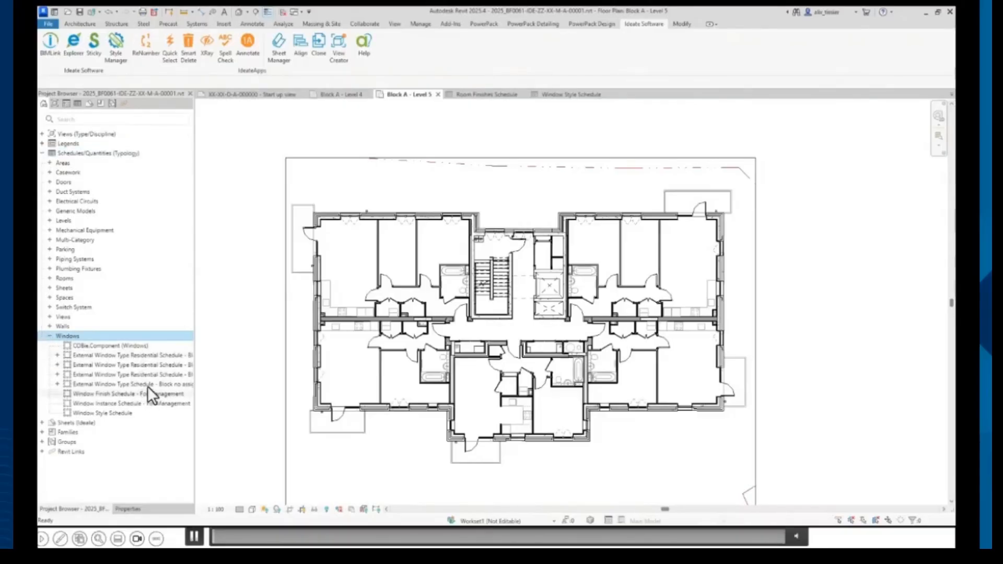
{"action": "left_click", "coordinate": [155, 405]}
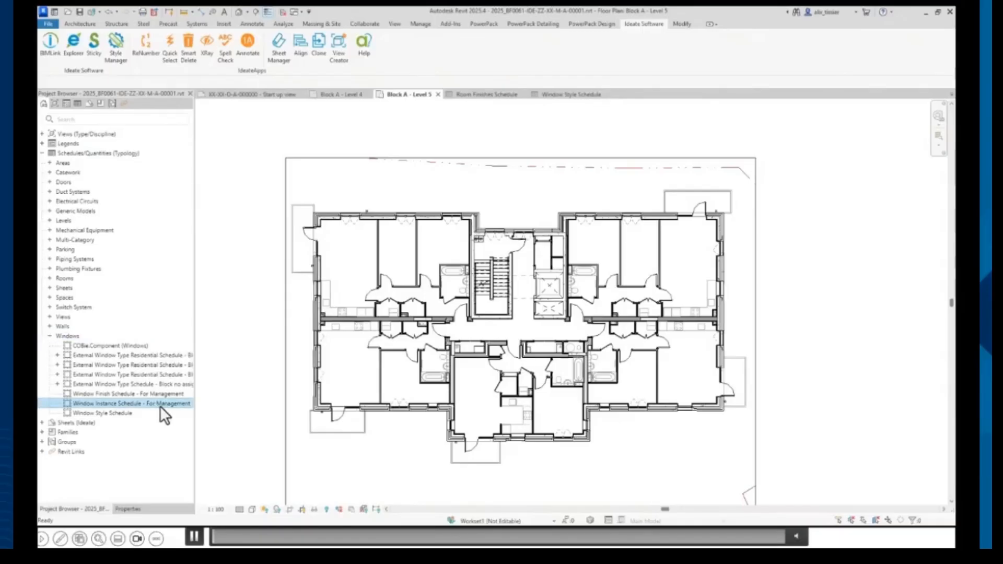
{"action": "double_click", "coordinate": [160, 404]}
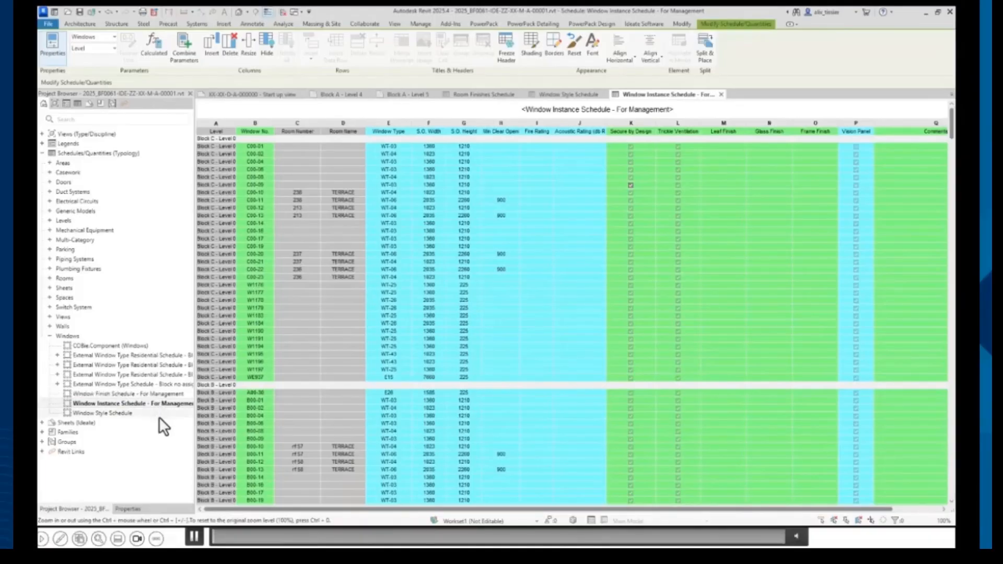
- Add the Window Orientation field to the Window Instance Schedule - For Management, placing it directly after Type Mark
{"action": "left_click", "coordinate": [126, 510]}
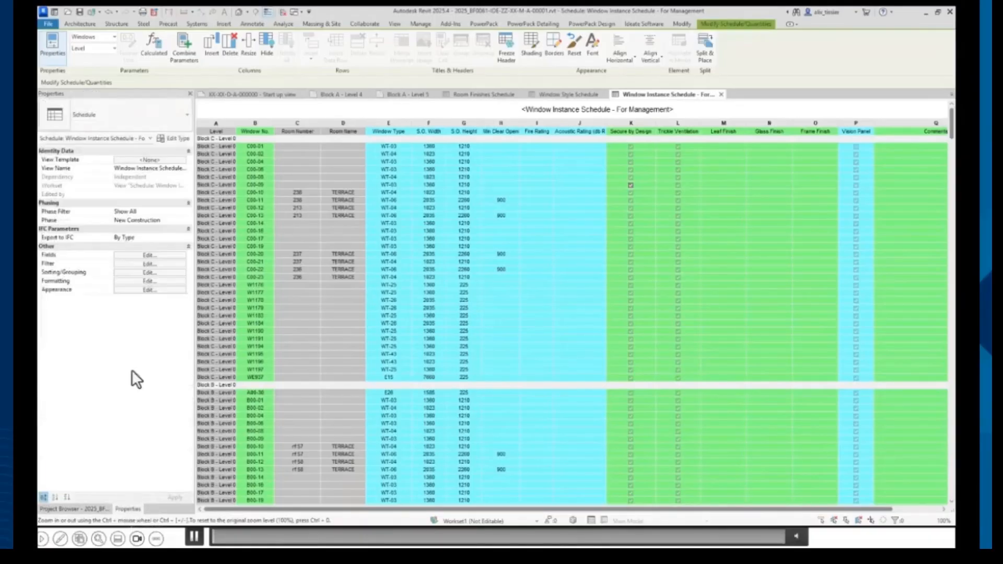
{"action": "left_click", "coordinate": [176, 255]}
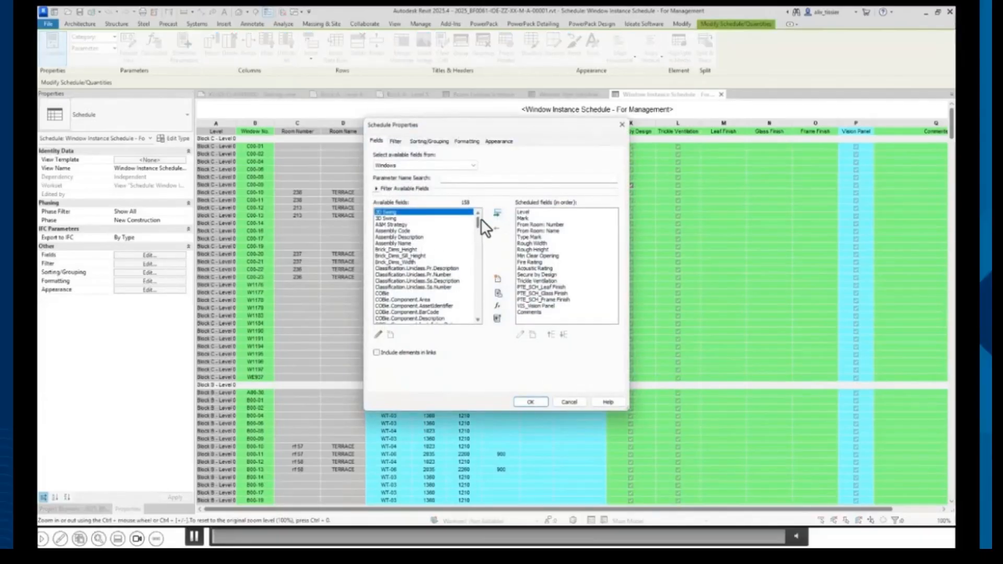
{"action": "left_click_drag", "start_coordinate": [477, 221], "coordinate": [481, 310]}
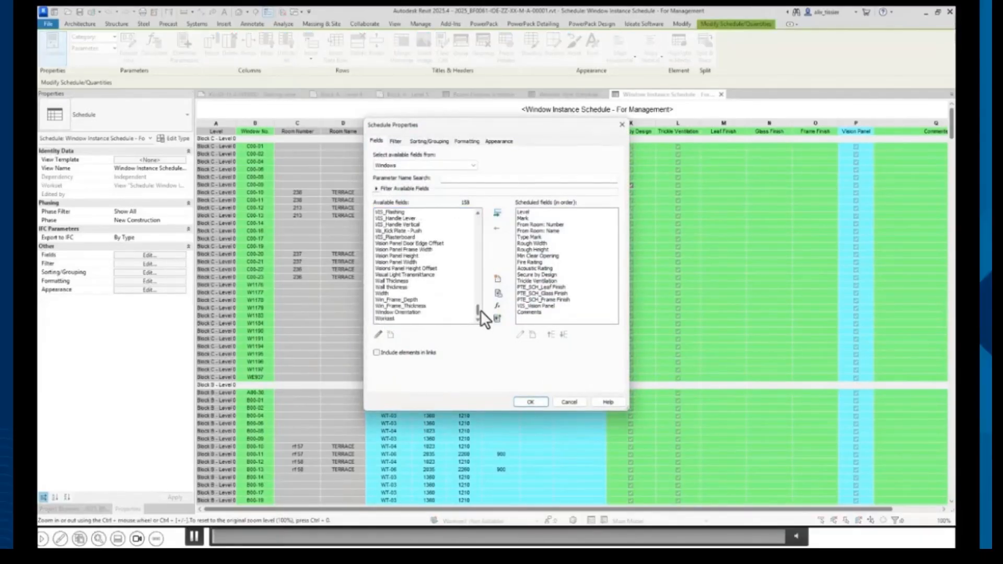
{"action": "left_click", "coordinate": [417, 312]}
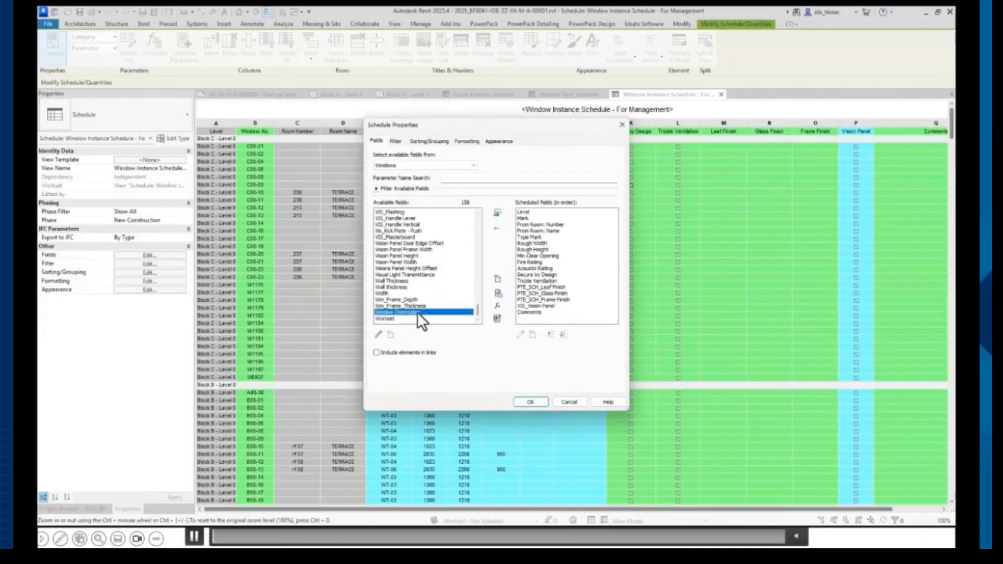
{"action": "left_click", "coordinate": [539, 237]}
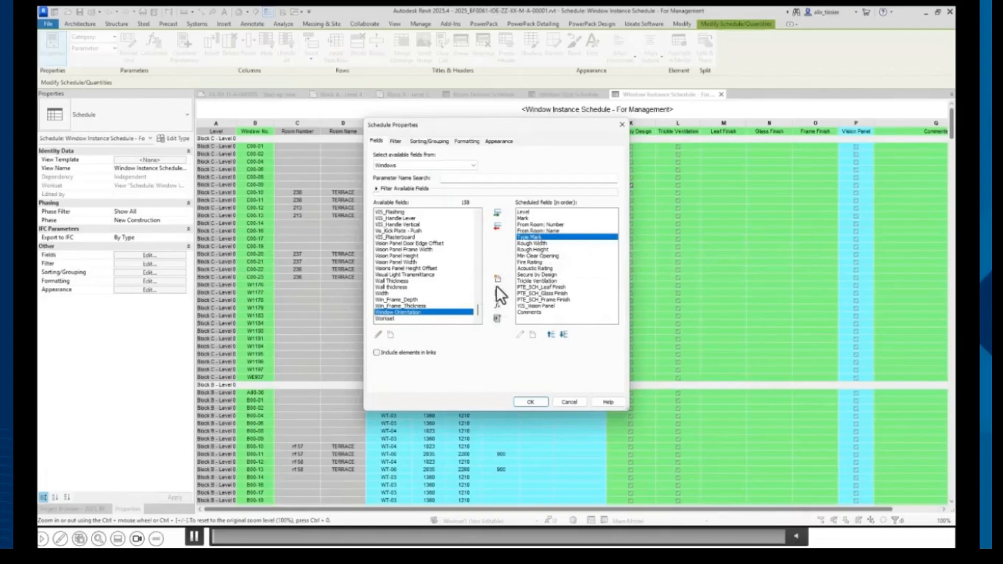
{"action": "left_click", "coordinate": [497, 213]}
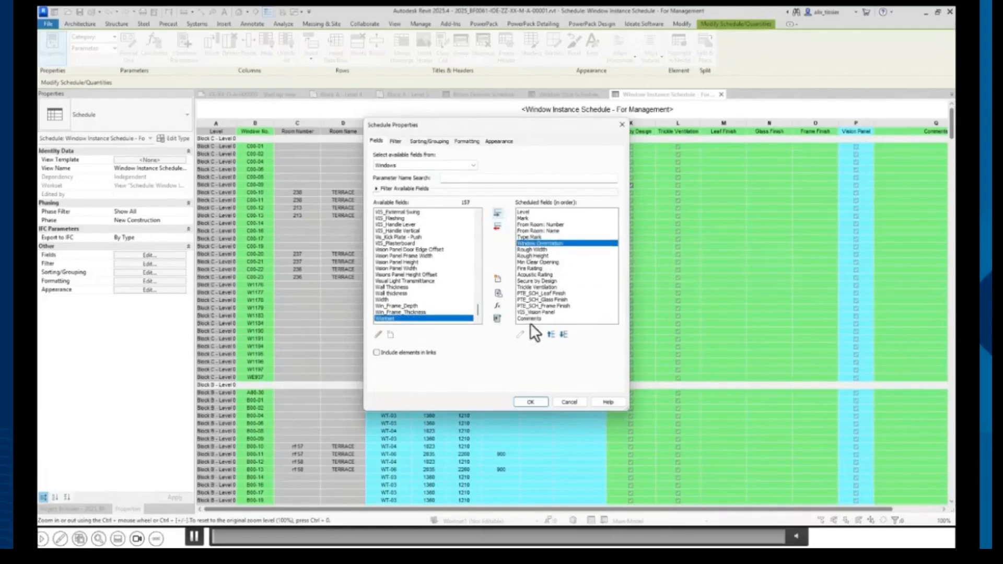
{"action": "left_click", "coordinate": [527, 401]}
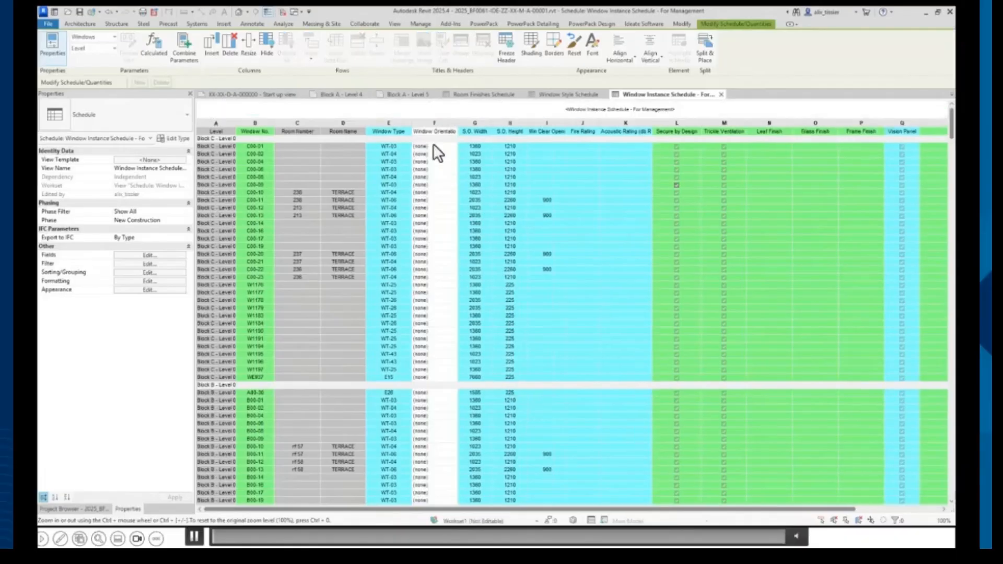
- Review the Window Orientation column across the schedule's levels and the orientation options offered for the first Block C - Level 0 window
{"action": "left_click", "coordinate": [450, 125]}
{"action": "scroll", "coordinate": [424, 278], "scroll_direction": "down", "scroll_amount": 5}
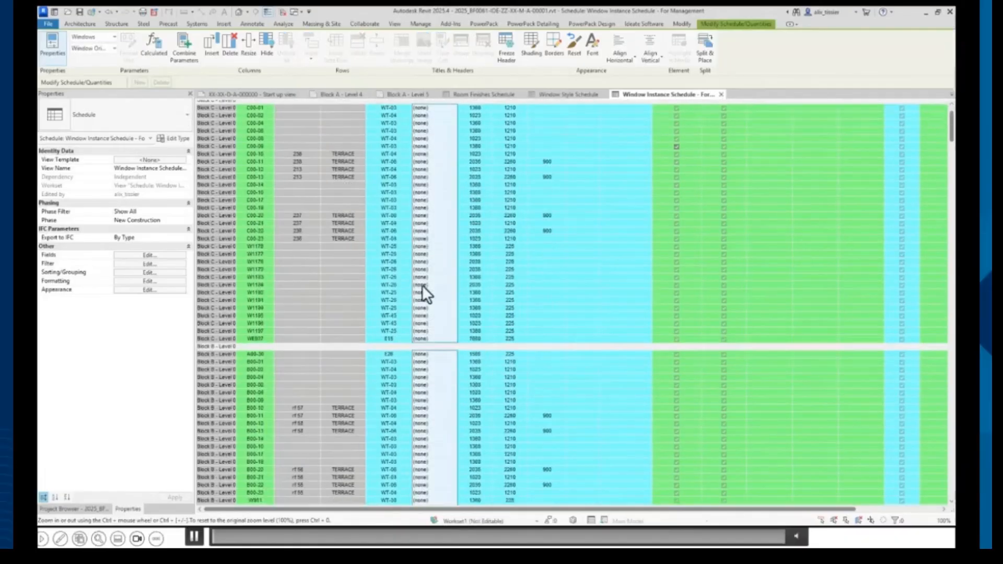
{"action": "scroll", "coordinate": [423, 400], "scroll_direction": "down", "scroll_amount": 10}
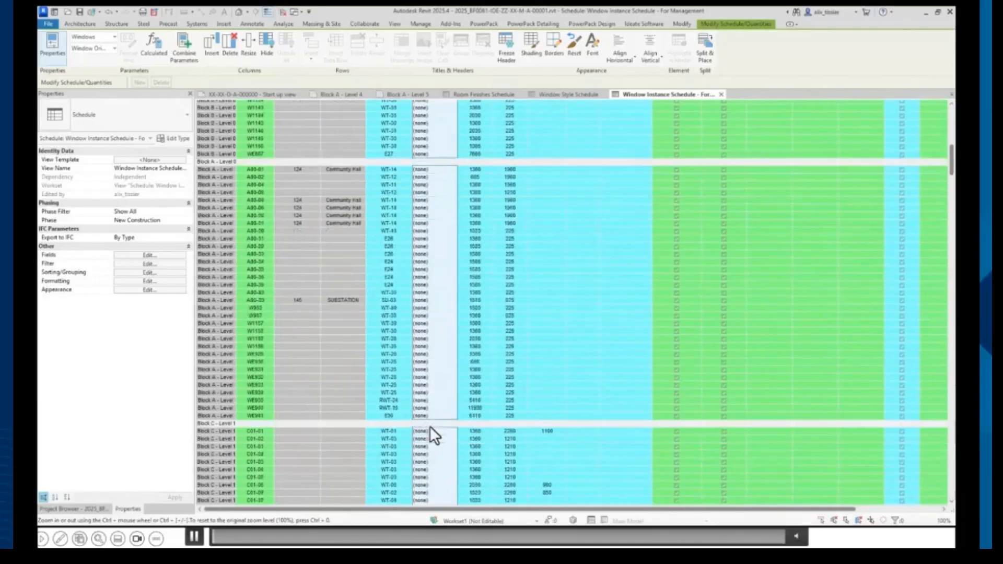
{"action": "scroll", "coordinate": [432, 435], "scroll_direction": "down", "scroll_amount": 6}
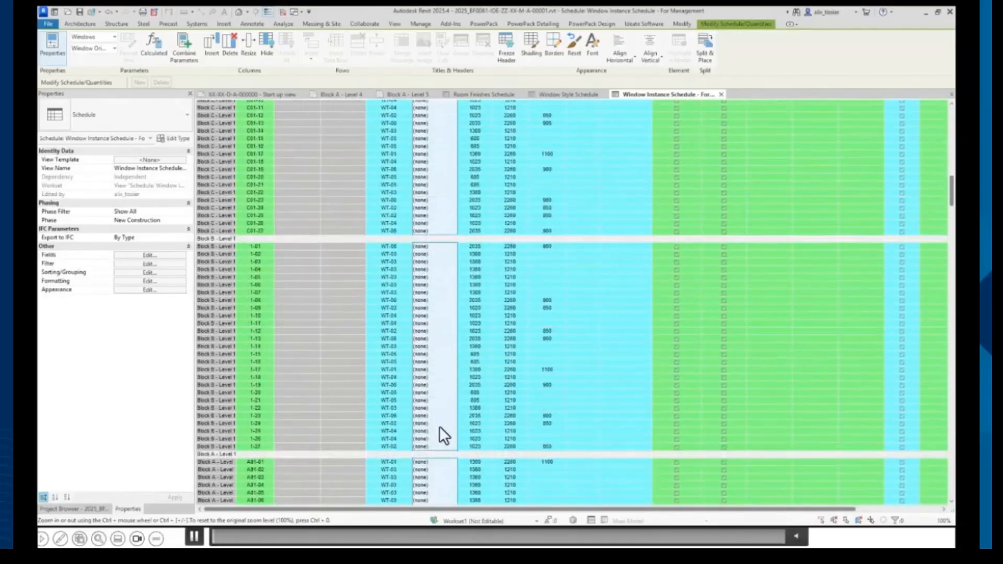
{"action": "scroll", "coordinate": [450, 356], "scroll_direction": "up", "scroll_amount": 10}
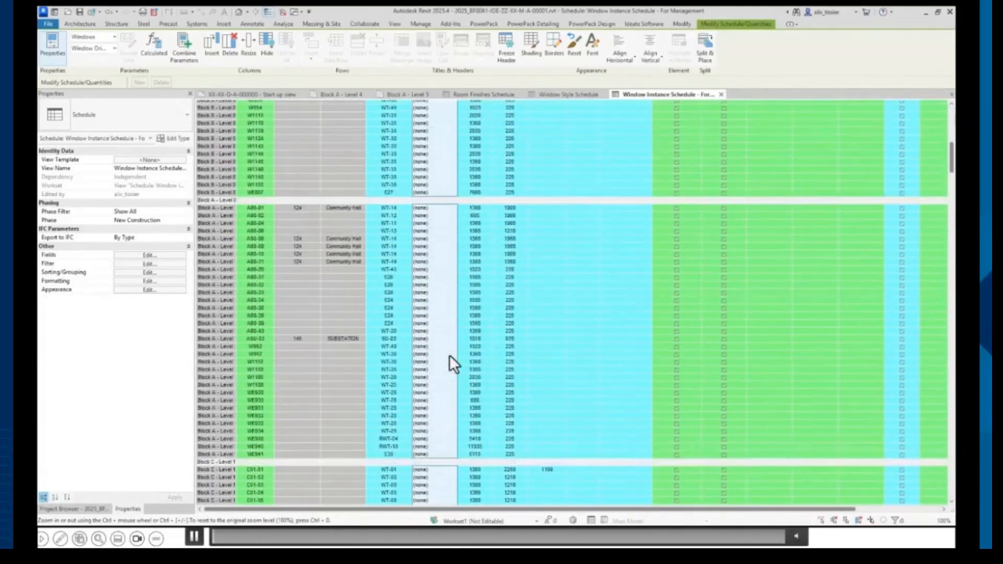
{"action": "scroll", "coordinate": [450, 364], "scroll_direction": "up", "scroll_amount": 10}
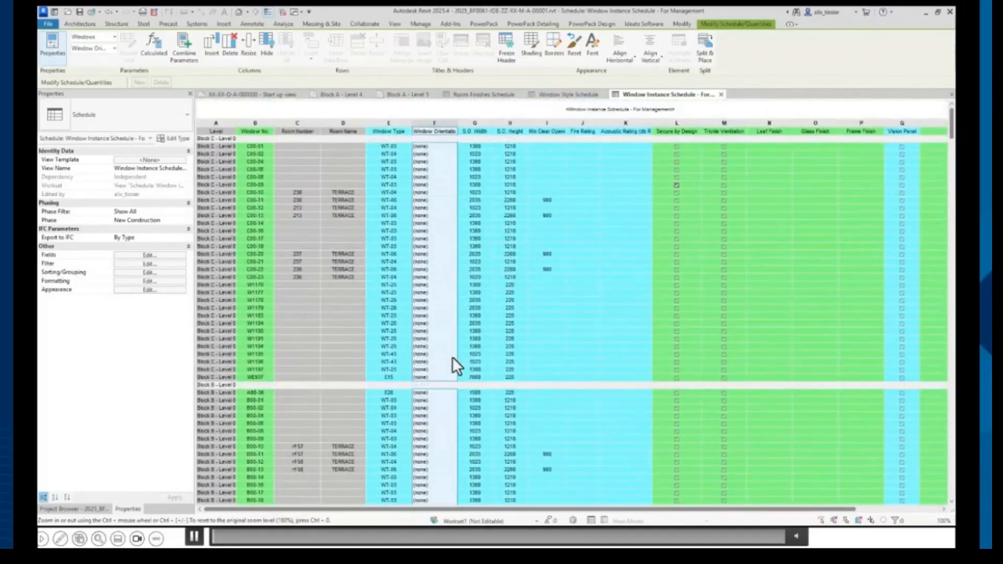
{"action": "left_click", "coordinate": [454, 147]}
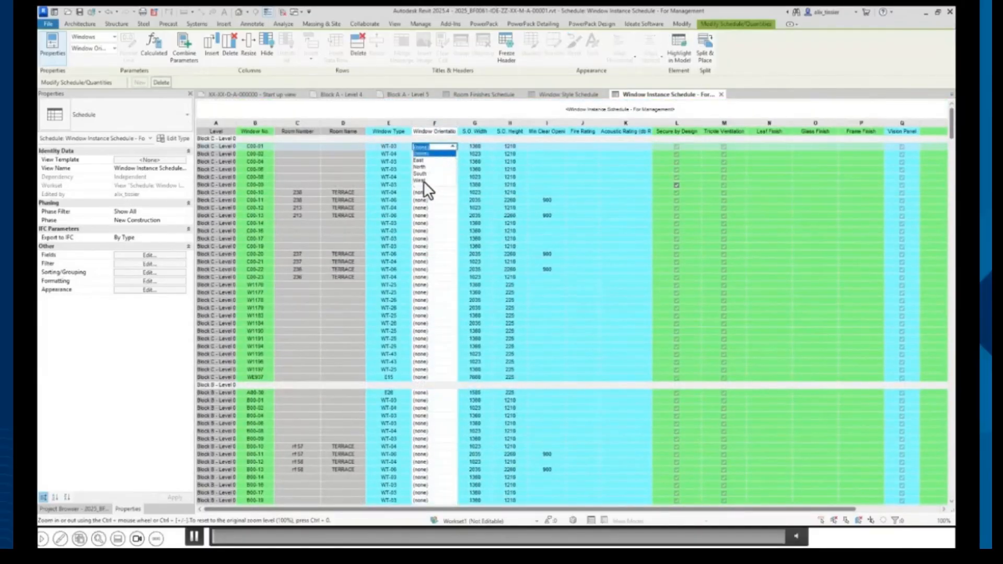
{"action": "left_click", "coordinate": [445, 148]}
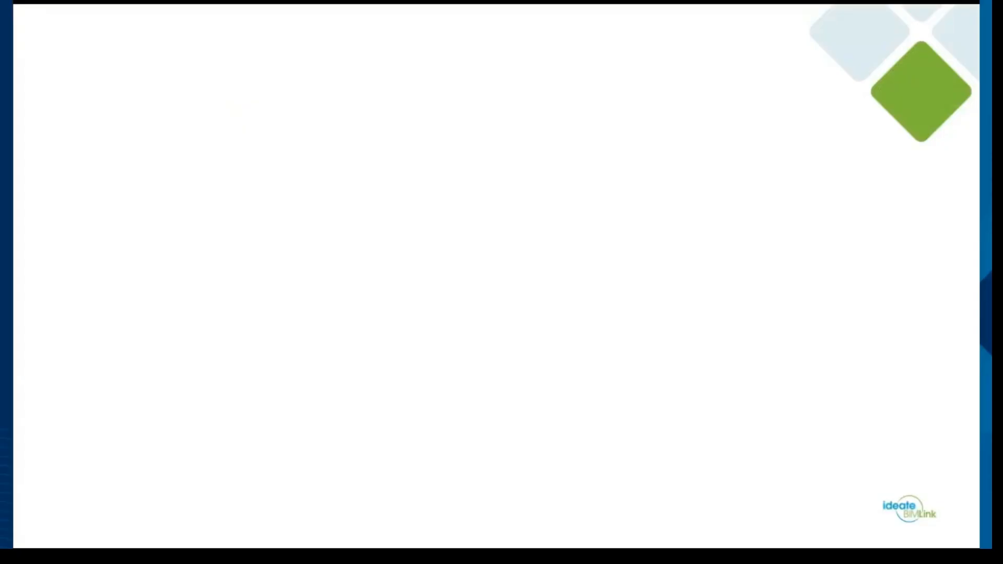
{"action": "left_click", "coordinate": [23, 363]}
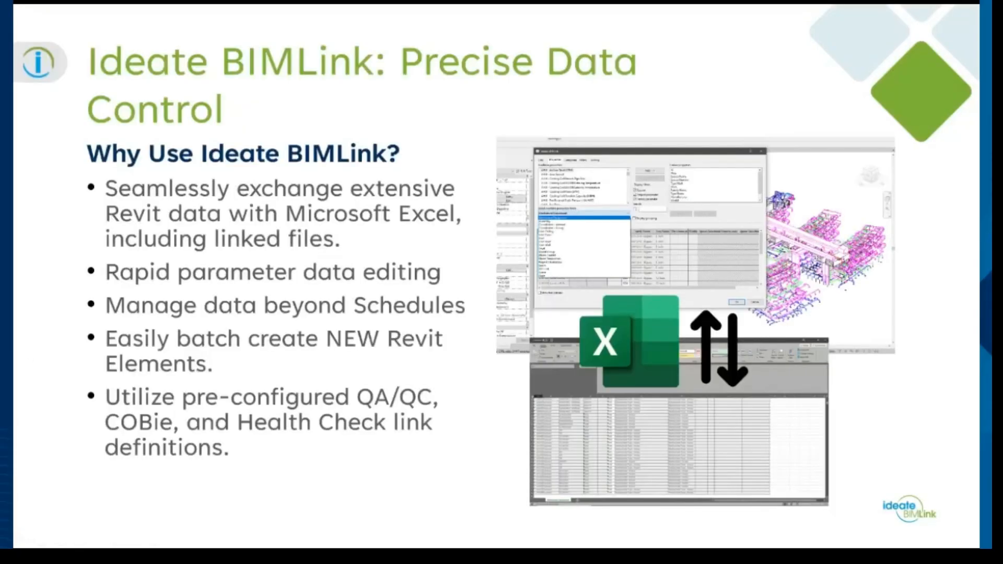